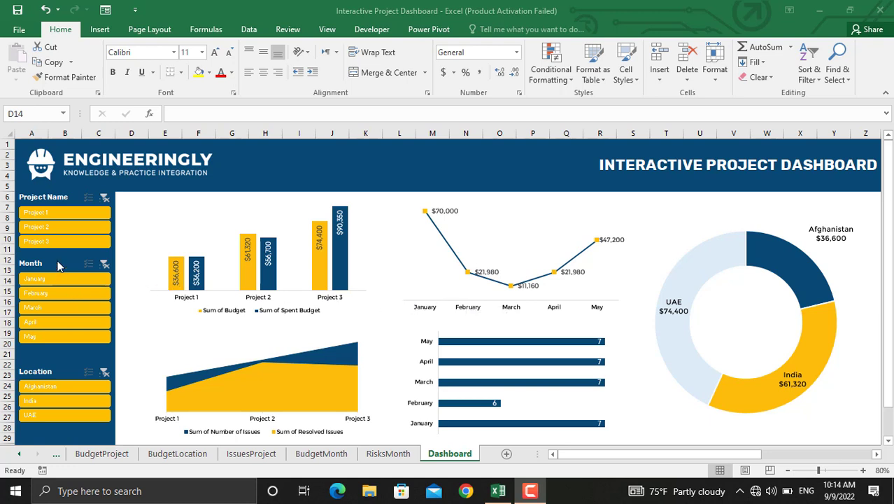
# Step: Test the dashboard slicers by filtering to Project 1 and February, then clear the month filter
pyautogui.click(65, 212)
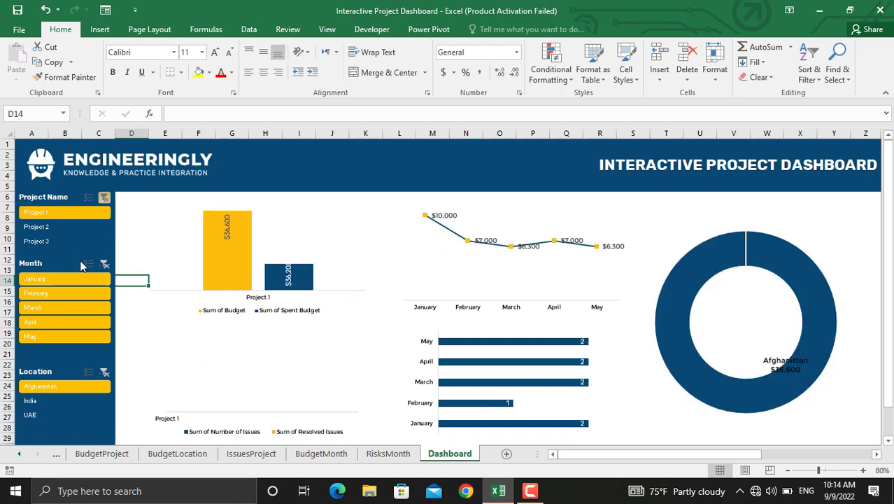
pyautogui.click(71, 295)
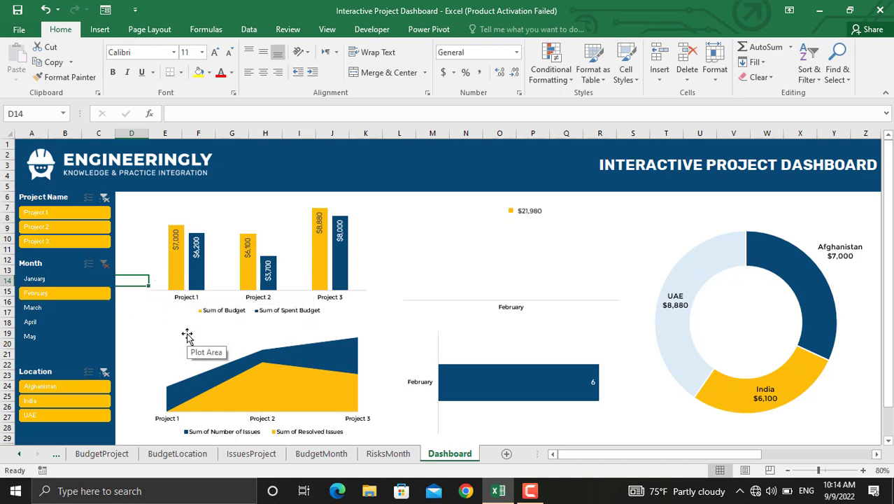
pyautogui.click(104, 264)
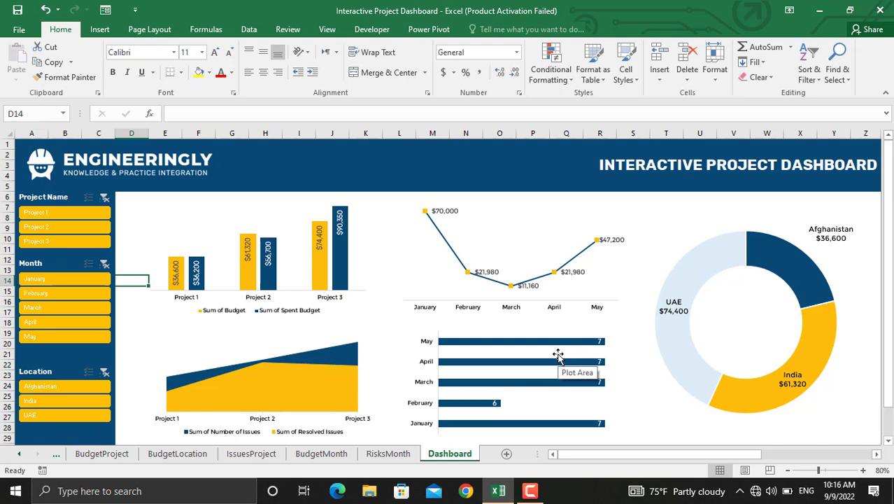
pyautogui.moveTo(693, 390)
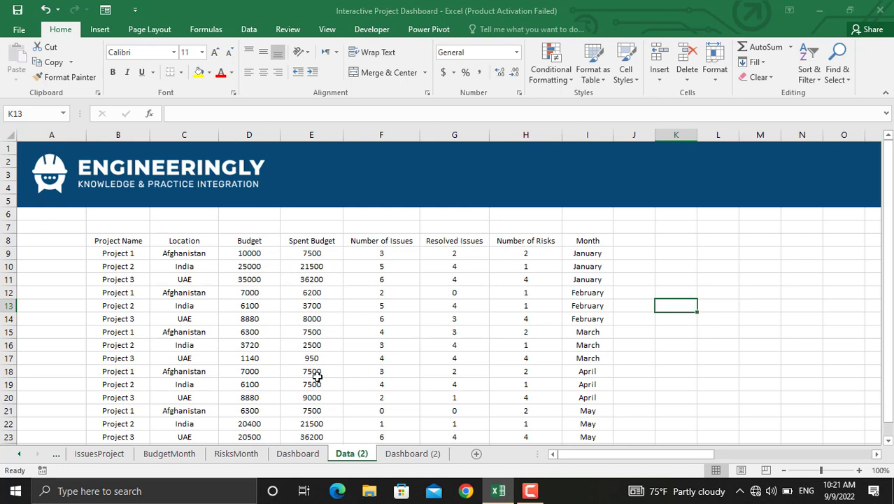
# Step: Convert the B8:I23 project records into a table with headers
pyautogui.click(300, 321)
pyautogui.hotkey('ctrl', 't')
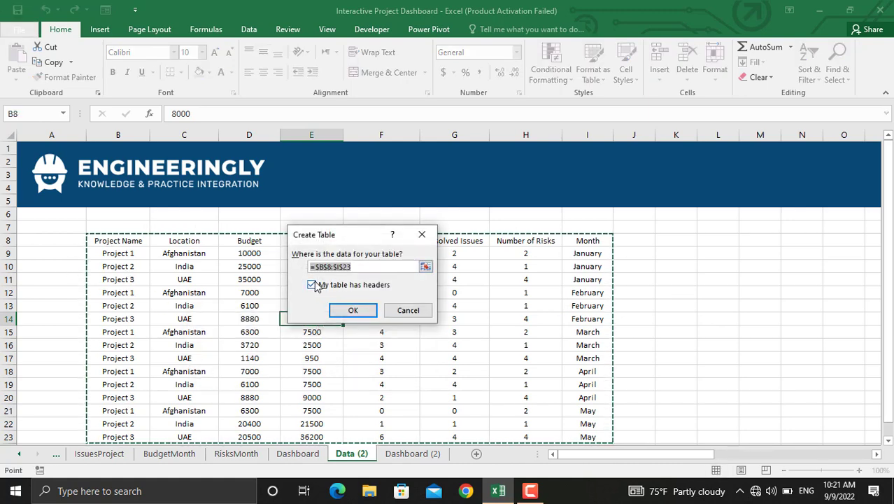
pyautogui.click(351, 312)
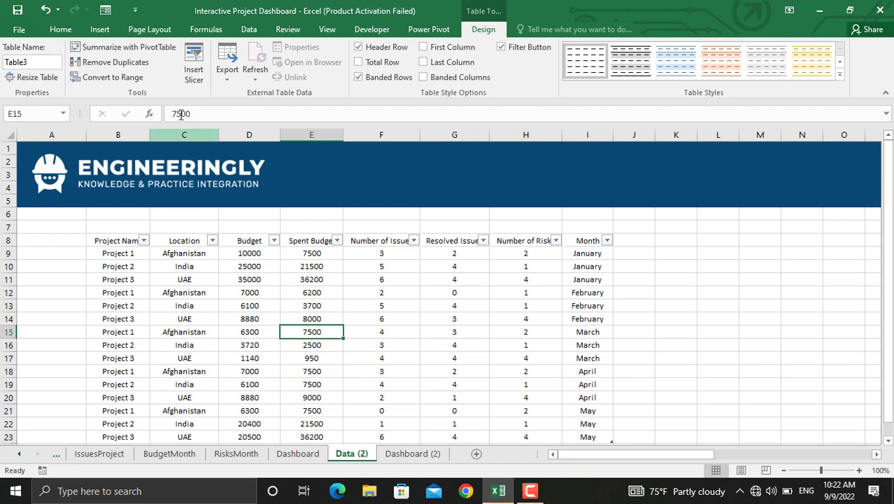
# Step: Create a pivot table on a new sheet with Project Name rows and Budget and Spent Budget sums
pyautogui.click(149, 49)
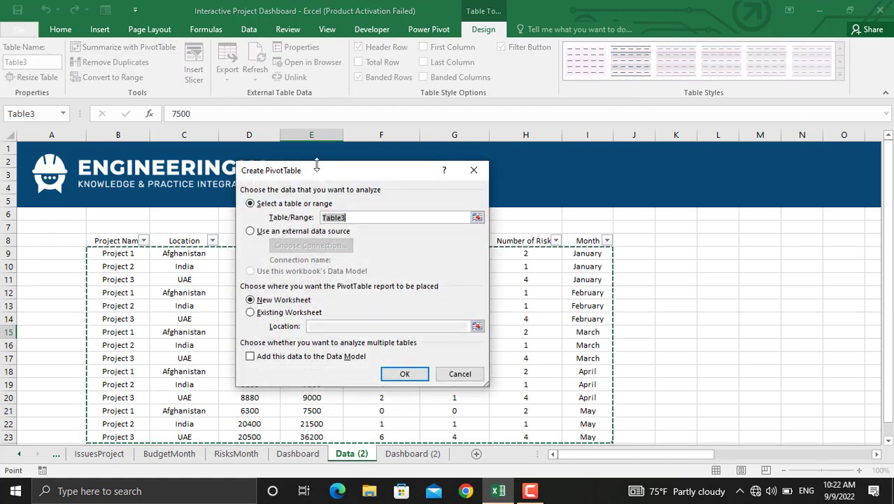
pyautogui.click(403, 374)
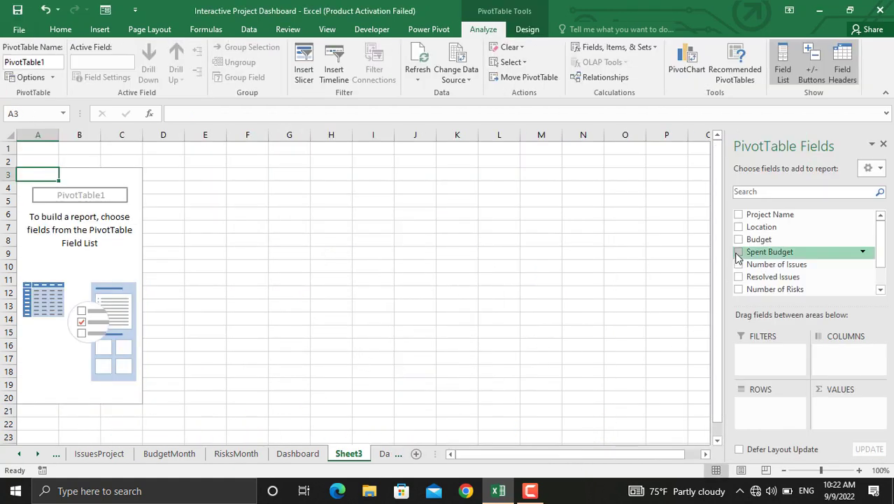
pyautogui.click(739, 216)
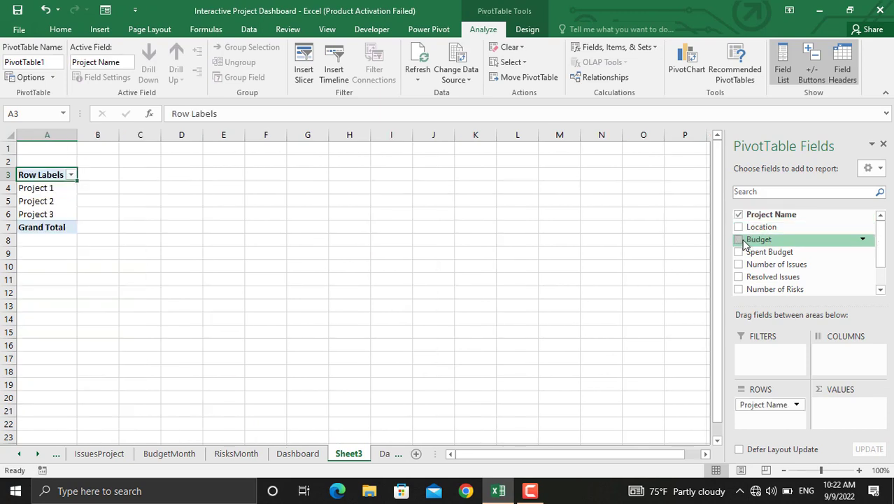
pyautogui.click(739, 240)
pyautogui.click(739, 252)
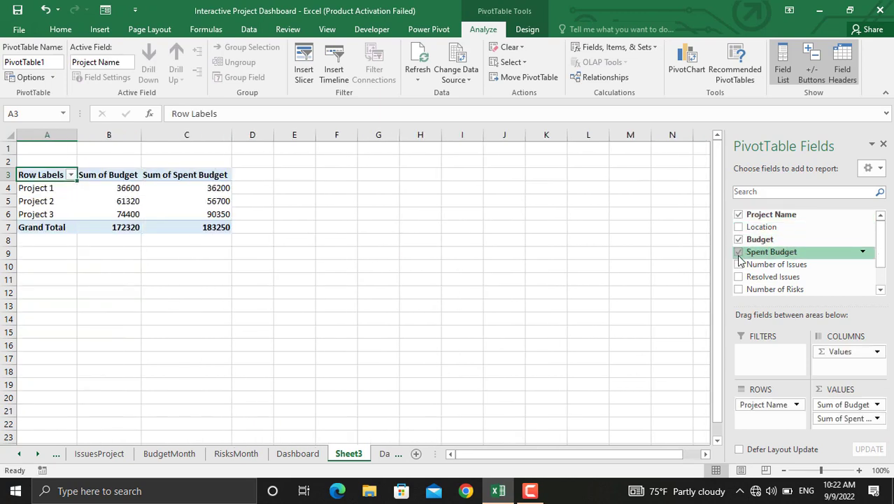
# Step: Format Sum of Budget as currency with 0 decimal places
pyautogui.rightClick(132, 202)
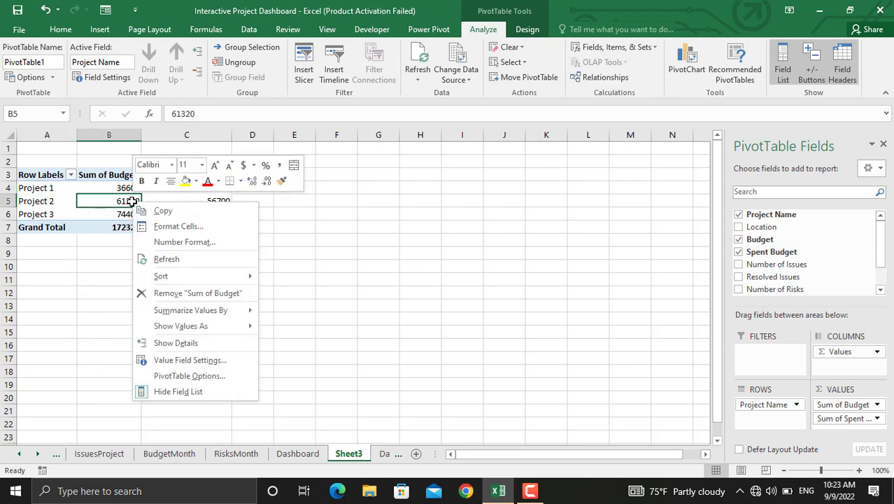
pyautogui.click(200, 243)
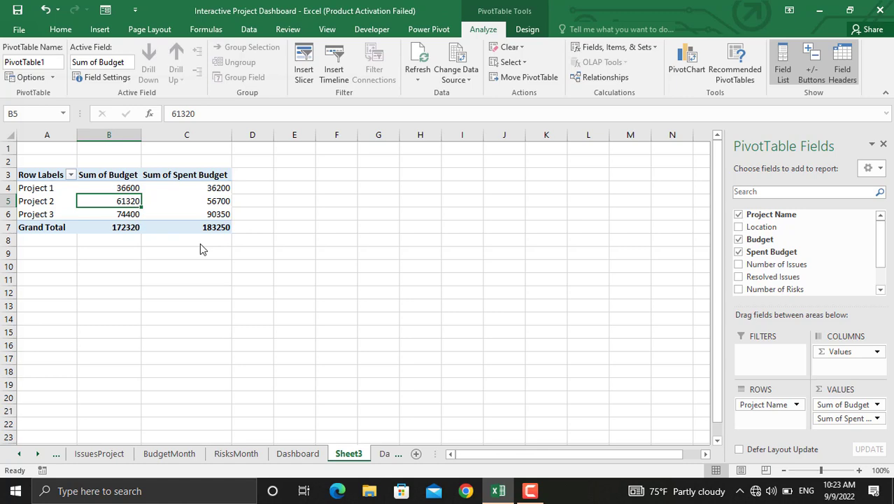
pyautogui.click(54, 160)
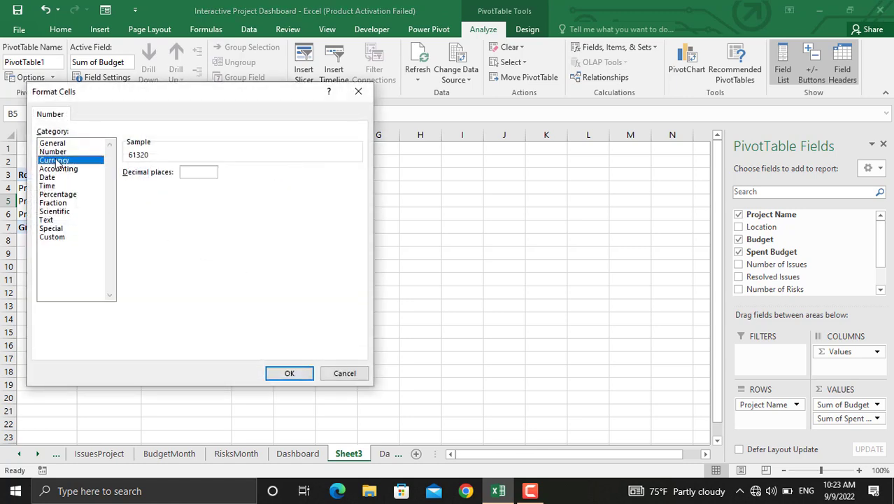
pyautogui.click(212, 175)
pyautogui.click(212, 175)
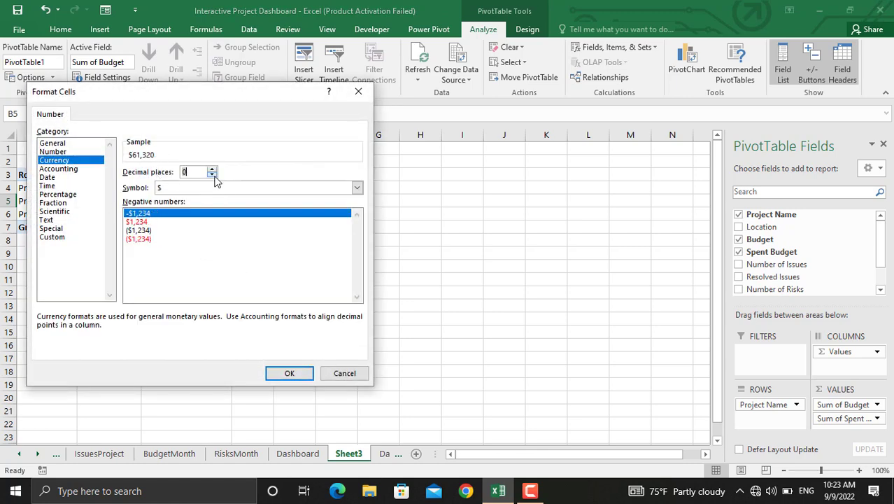
pyautogui.click(291, 374)
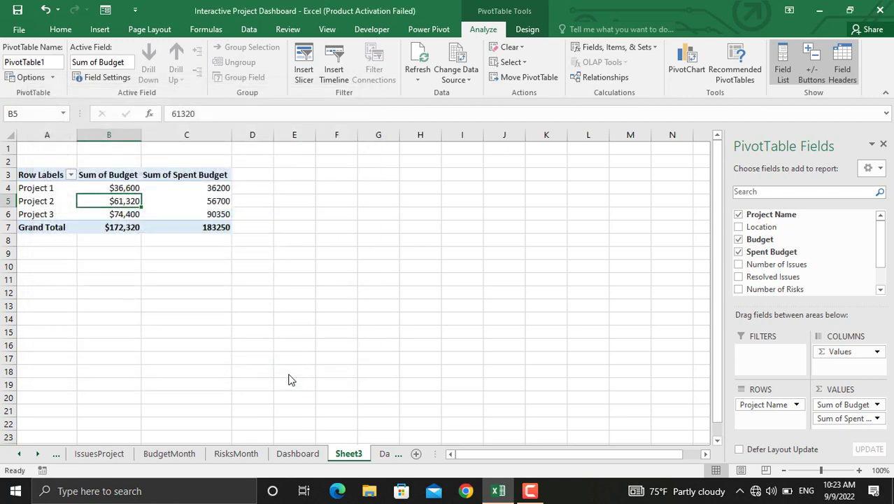
# Step: Format Sum of Spent Budget as currency with 0 decimal places
pyautogui.rightClick(217, 198)
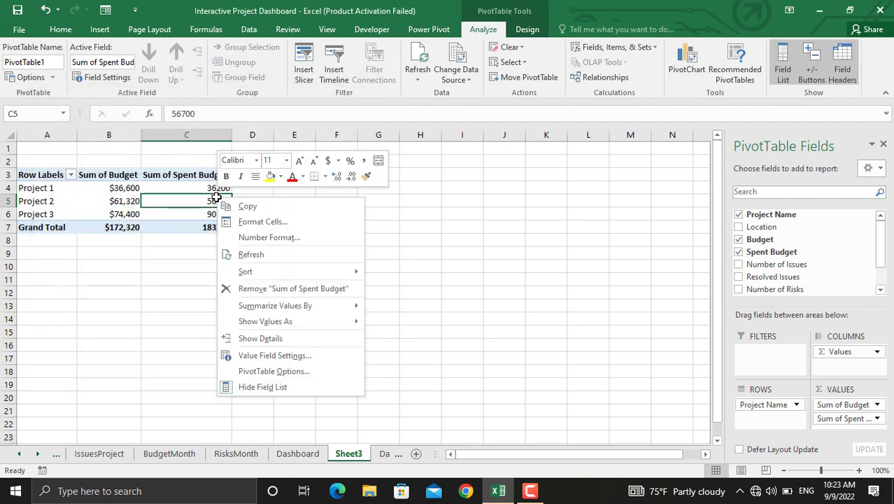
pyautogui.click(266, 240)
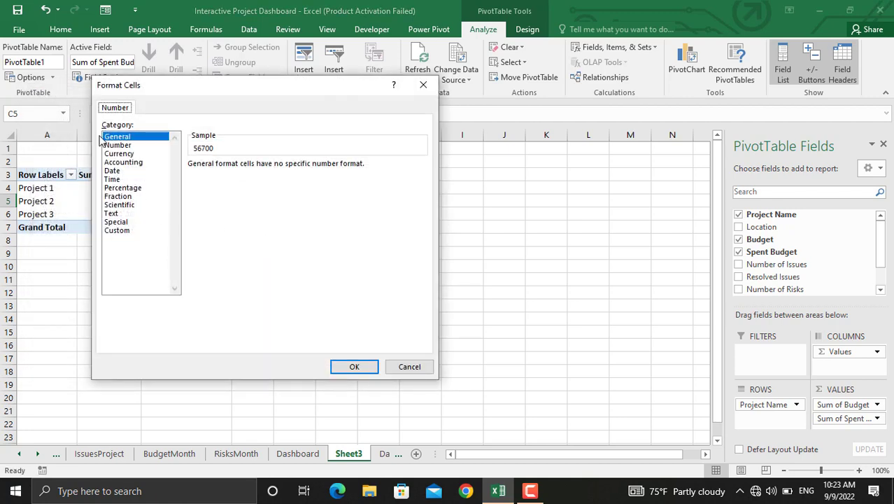
pyautogui.click(121, 153)
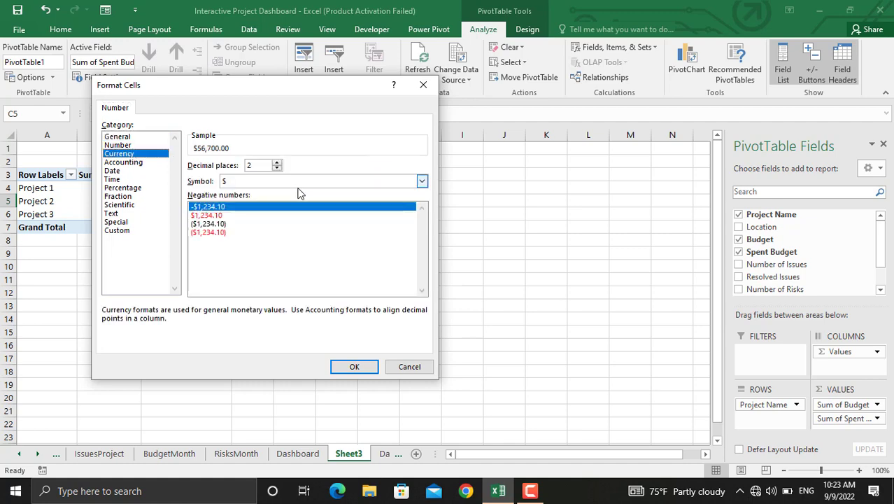
pyautogui.doubleClick(277, 168)
pyautogui.click(353, 367)
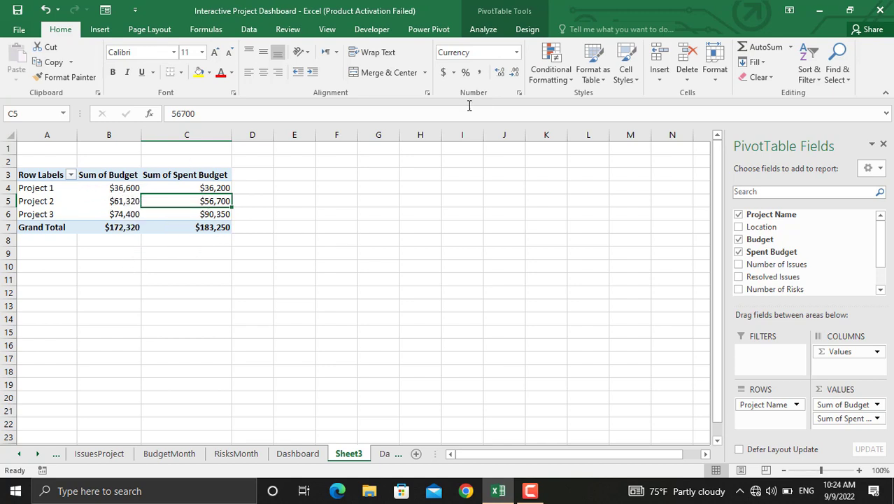
# Step: Add a clustered column PivotChart of budget vs spent per project, then return to Data (2)
pyautogui.click(482, 30)
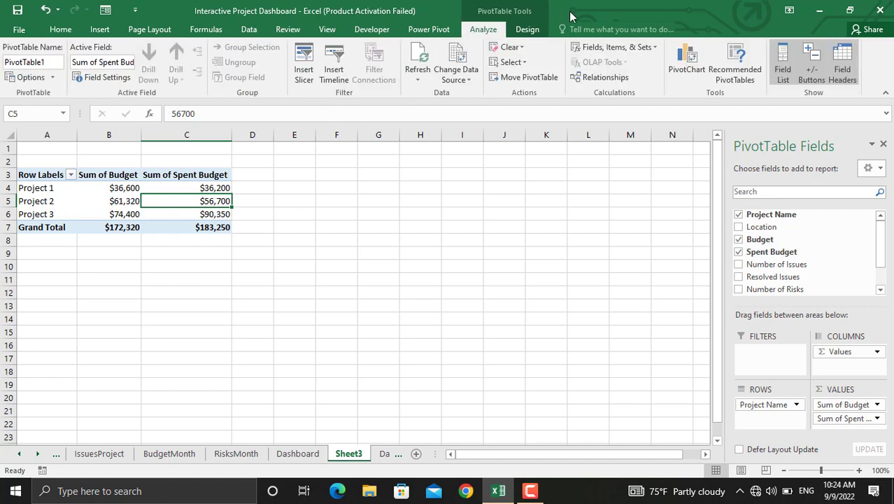
pyautogui.click(691, 63)
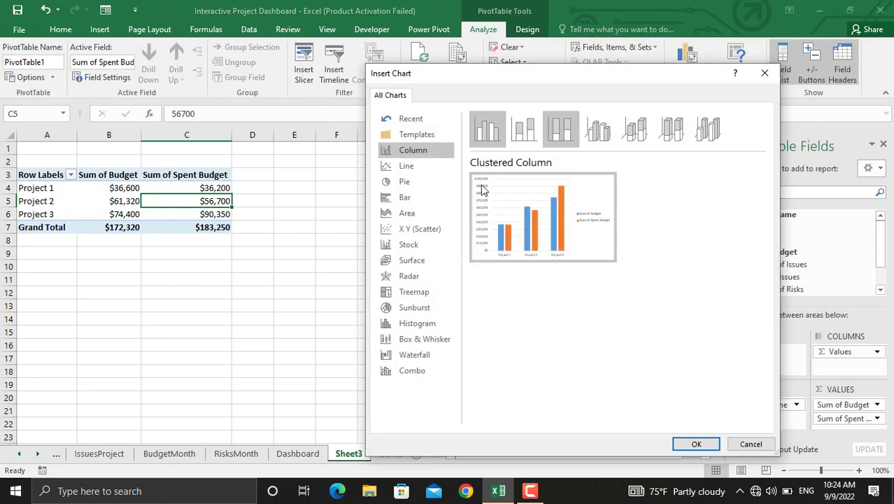
pyautogui.click(692, 444)
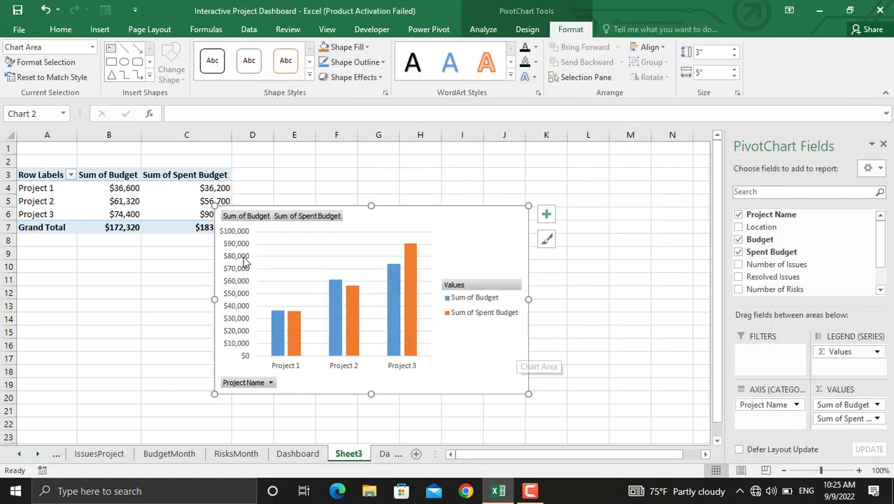
pyautogui.hotkey('ctrl', 'pagedown')
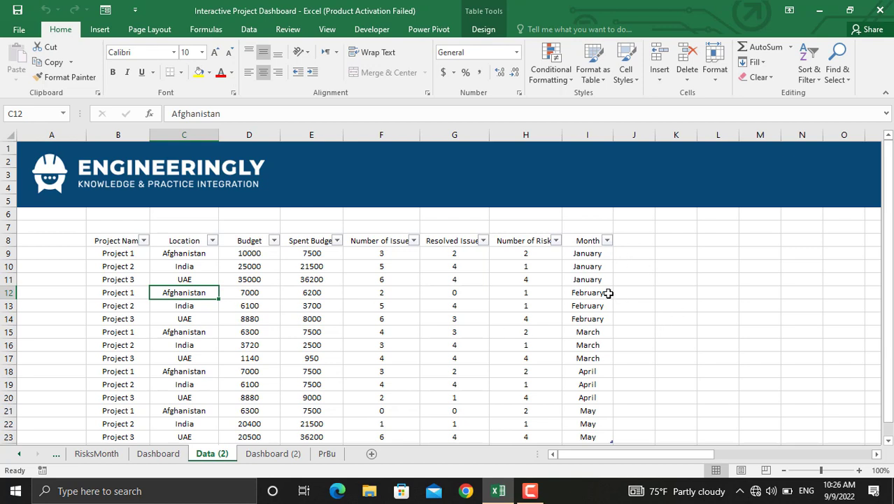
# Step: Create a pivot table from Table3 on a new sheet summing Budget by Month
pyautogui.click(97, 30)
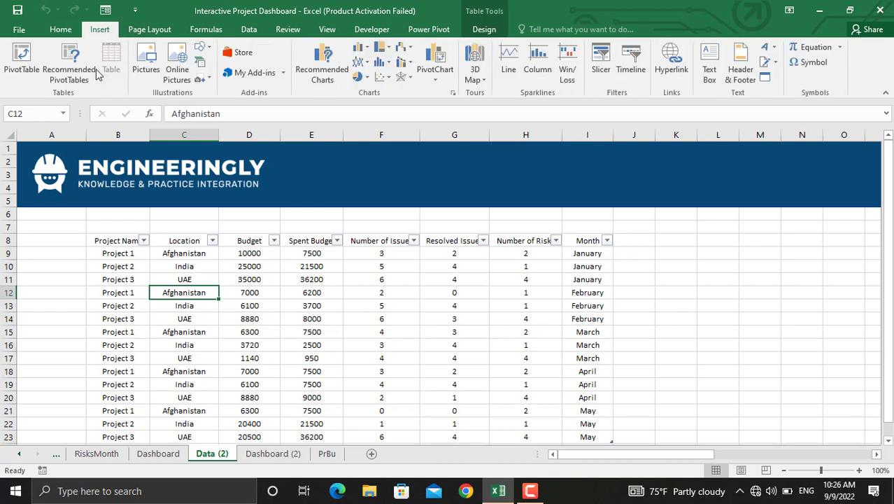
pyautogui.click(21, 63)
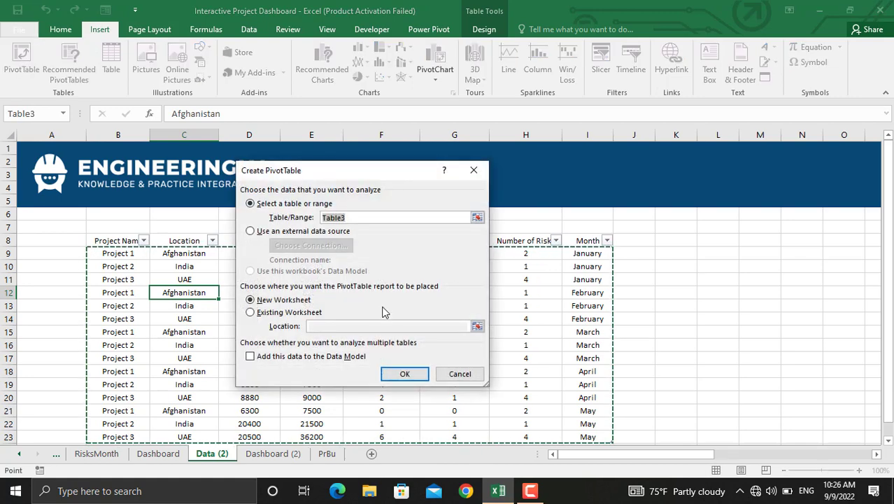
pyautogui.click(400, 374)
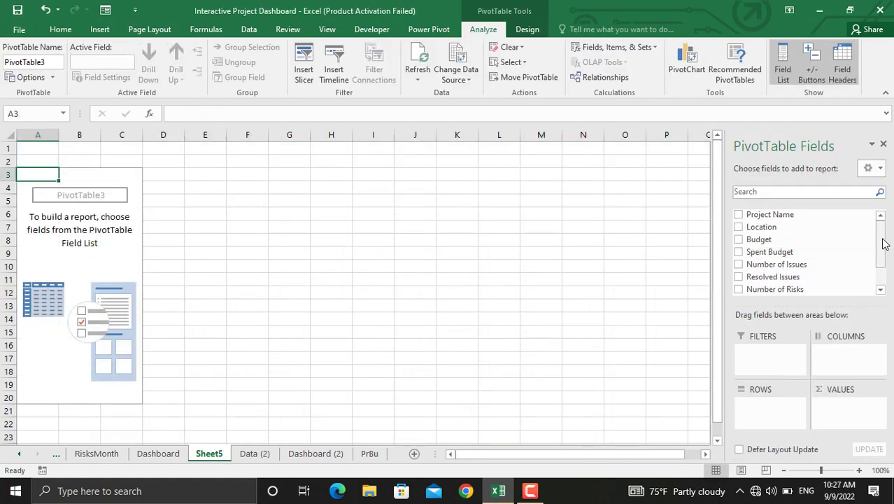
pyautogui.moveTo(880, 241); pyautogui.dragTo(880, 257)
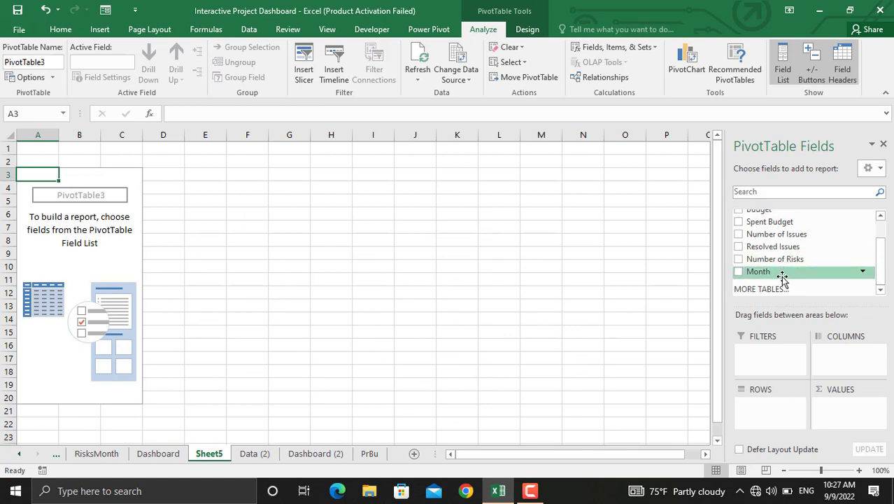
pyautogui.click(738, 272)
pyautogui.click(759, 240)
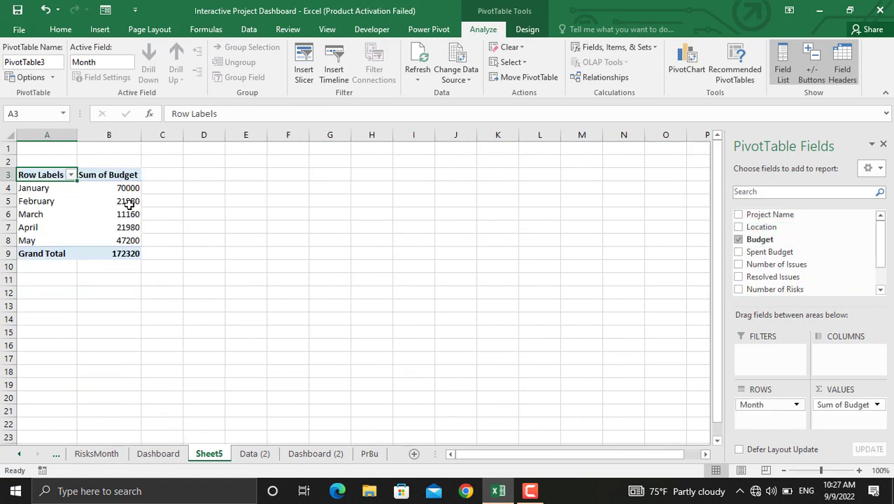
# Step: Format the monthly budget values as currency with 0 decimal places
pyautogui.rightClick(129, 204)
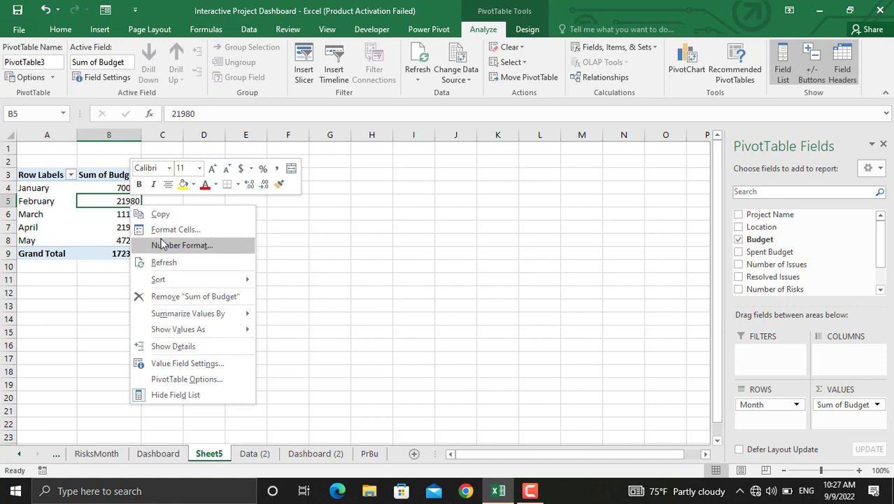
pyautogui.click(162, 245)
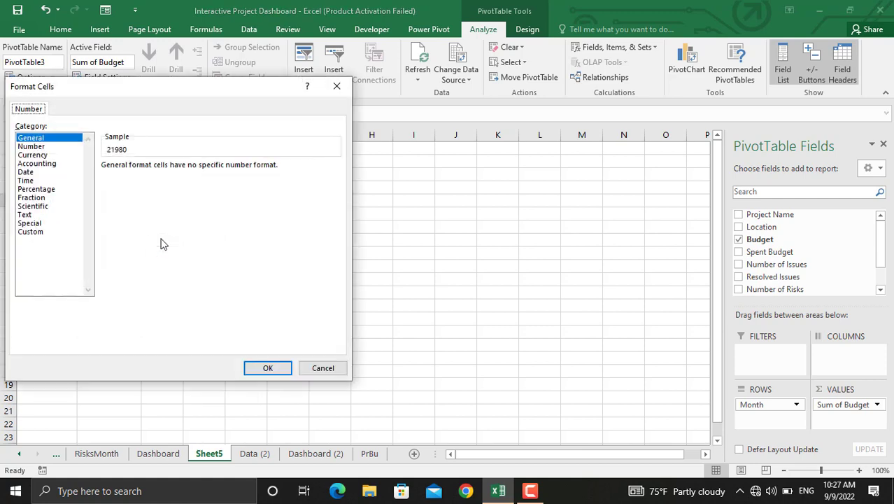
pyautogui.click(35, 155)
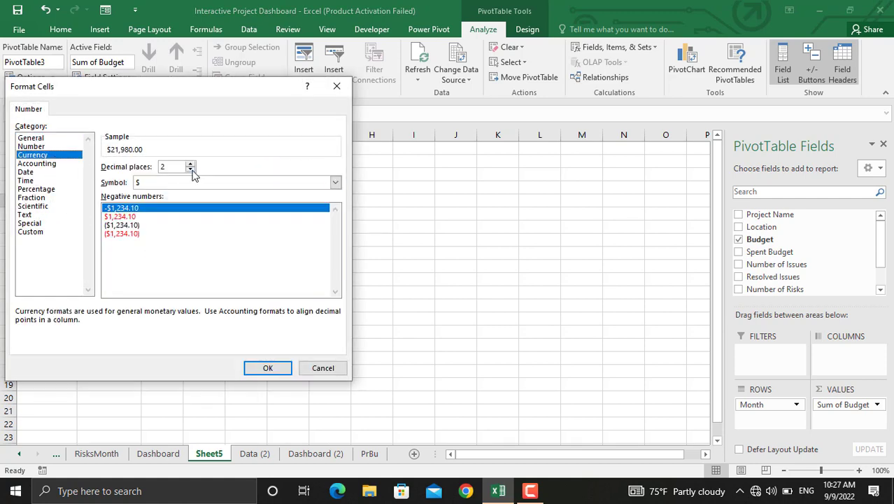
pyautogui.click(189, 170)
pyautogui.click(190, 170)
pyautogui.click(266, 370)
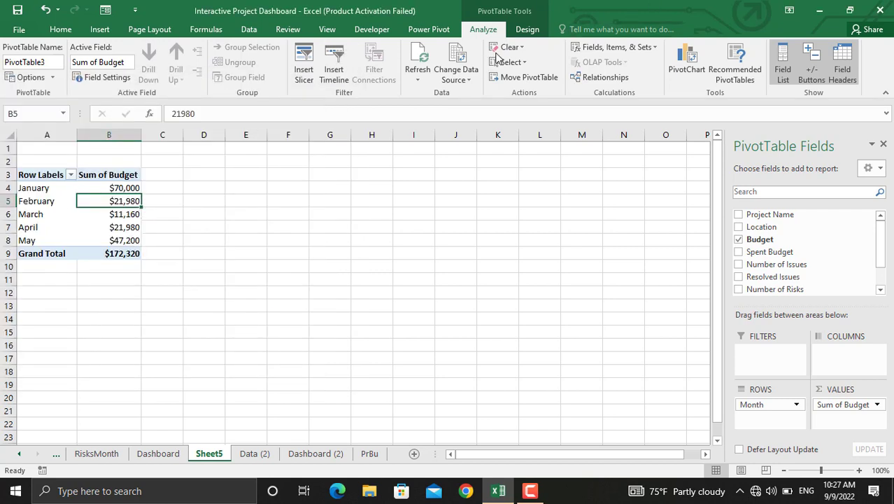
# Step: Insert a line PivotChart of the monthly budget
pyautogui.click(687, 69)
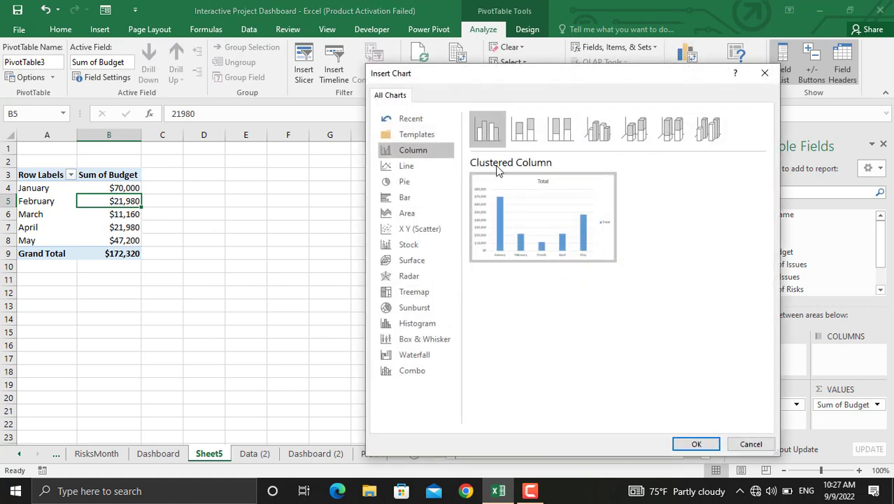
pyautogui.click(422, 169)
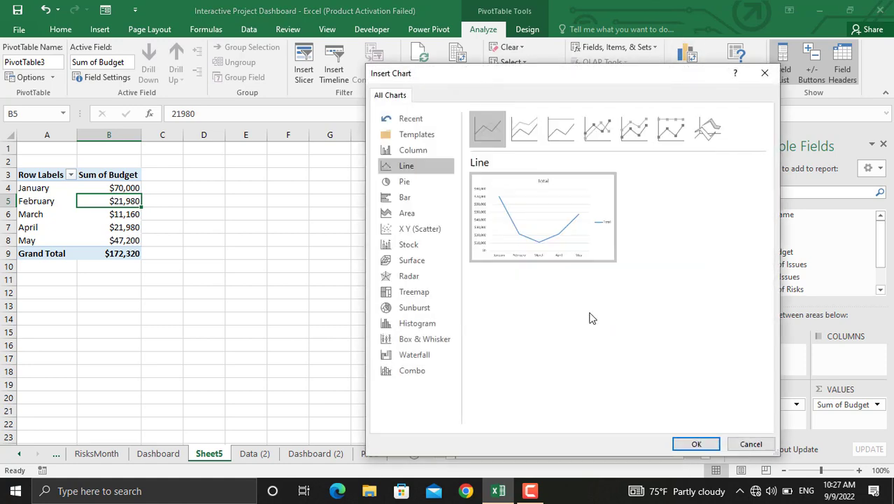
pyautogui.click(698, 443)
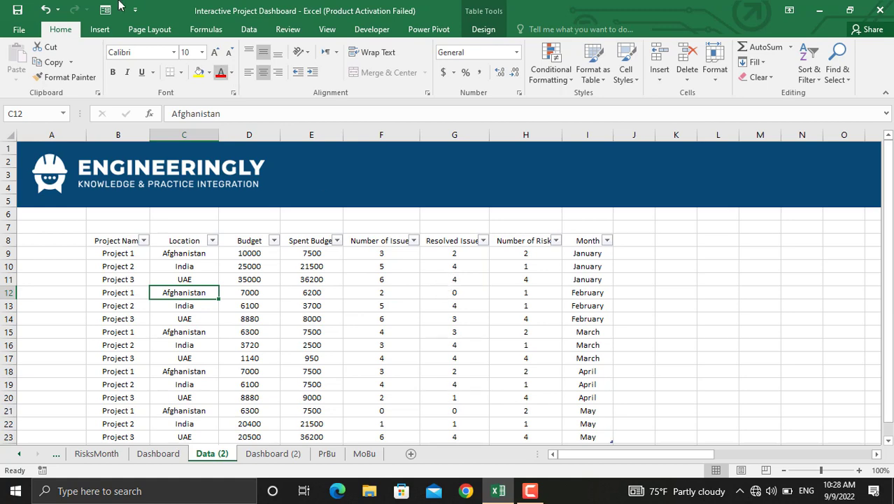
# Step: Create a pivot table on a new sheet of Number of Issues and Resolved Issues per Project Name
pyautogui.click(100, 29)
pyautogui.click(20, 59)
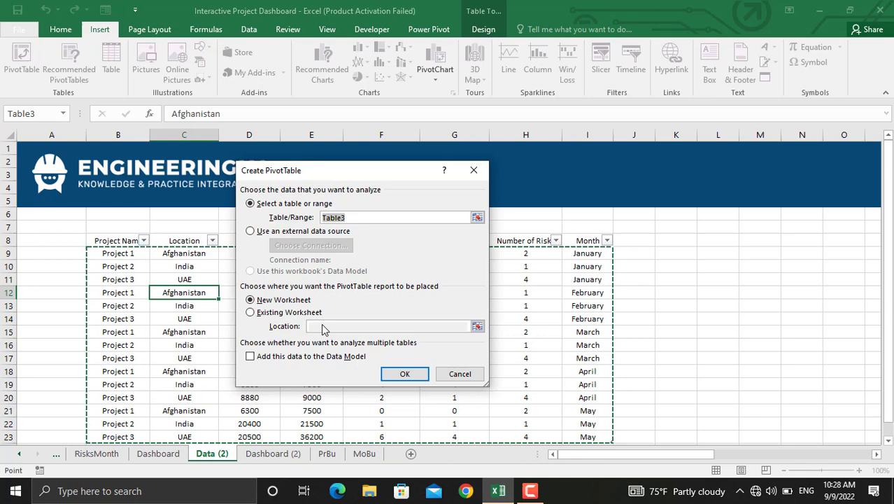
pyautogui.click(394, 375)
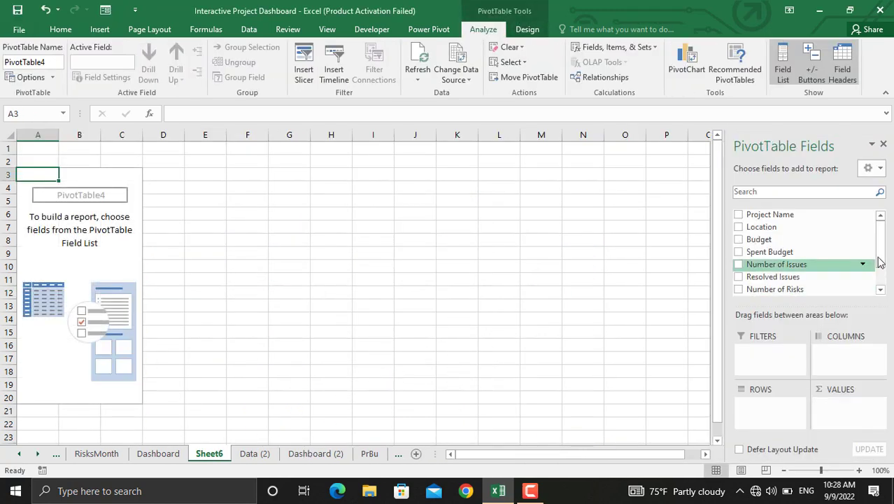
pyautogui.click(739, 215)
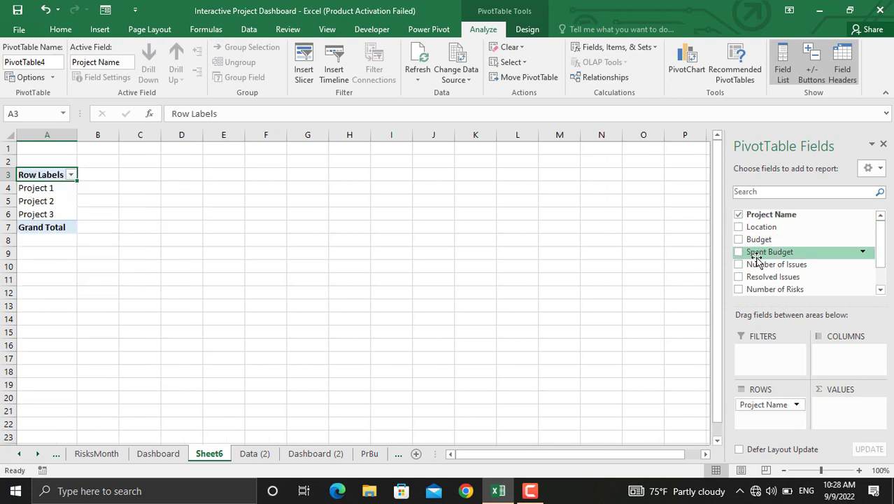
pyautogui.click(739, 265)
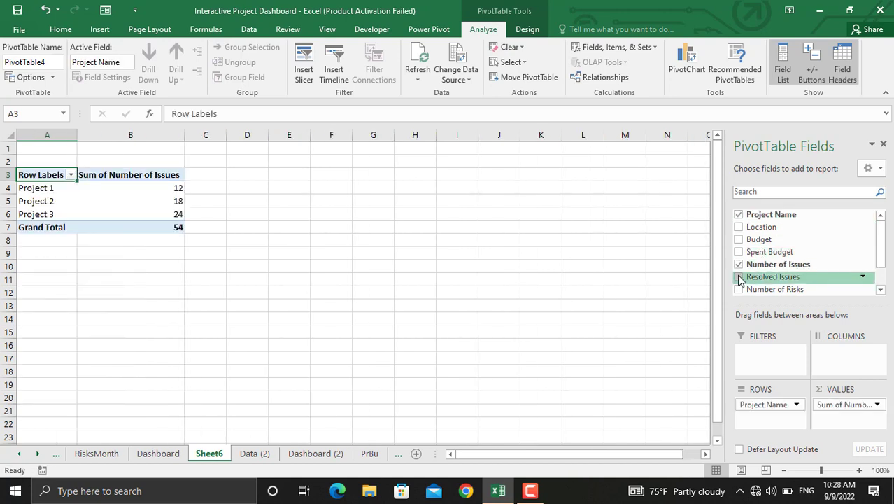
pyautogui.click(739, 278)
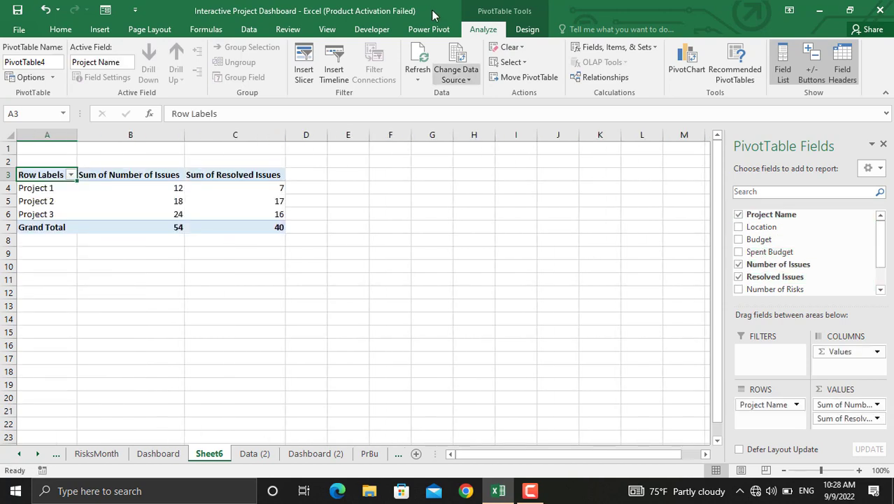
# Step: Insert an area PivotChart of the issues per project
pyautogui.click(685, 77)
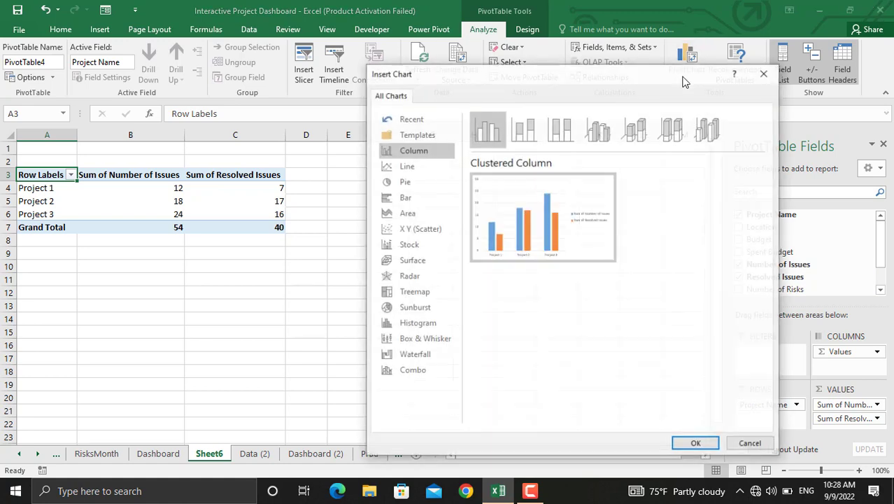
pyautogui.click(397, 213)
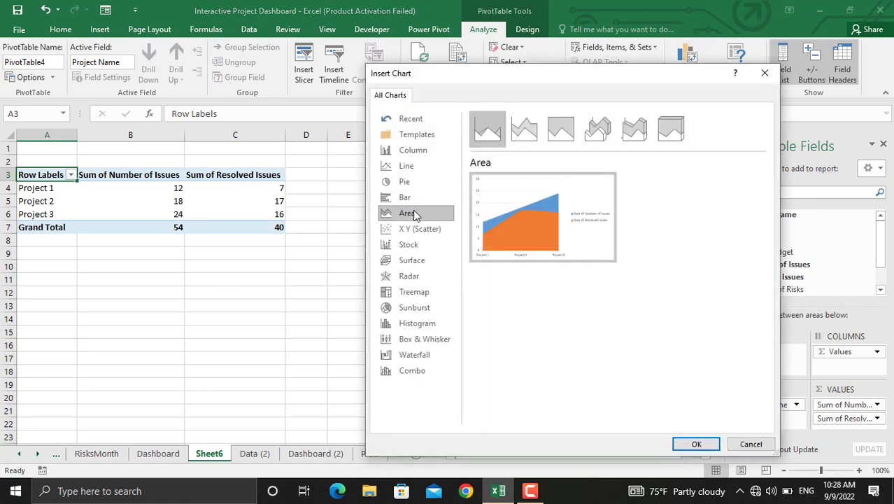
pyautogui.click(696, 445)
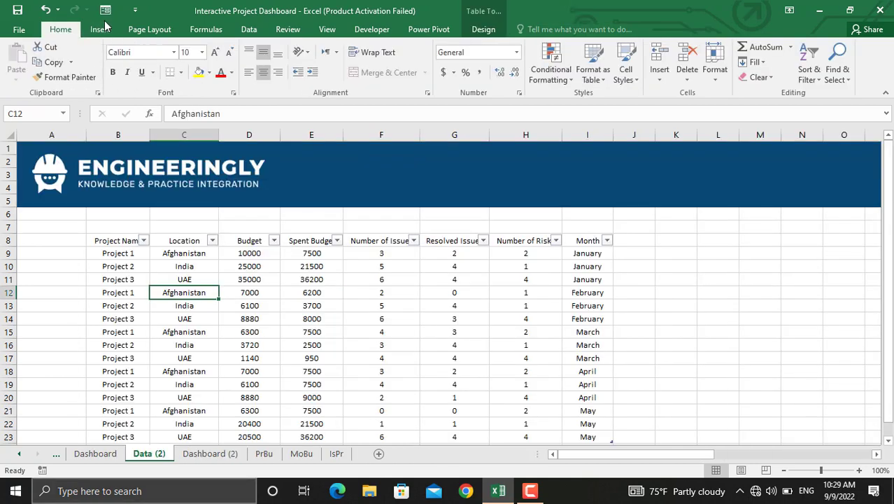
pyautogui.click(99, 29)
# Step: Create a pivot table on a new sheet summing Number of Risks by Month
pyautogui.click(22, 62)
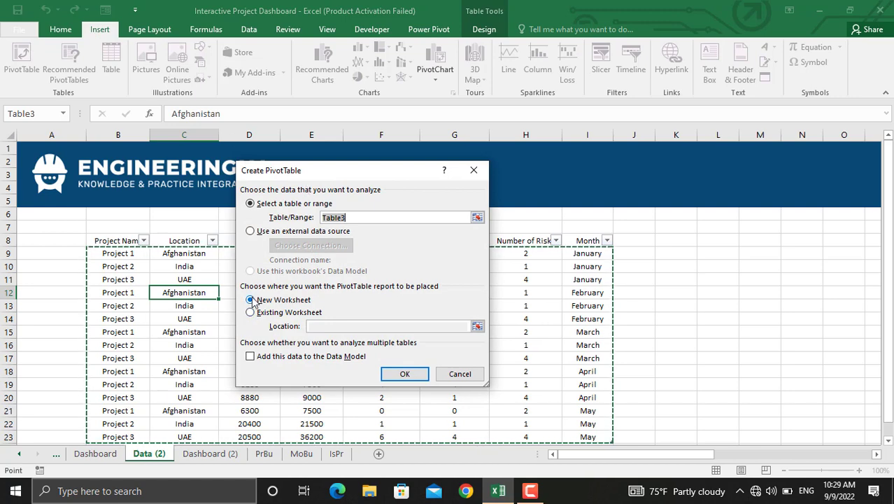
pyautogui.click(401, 373)
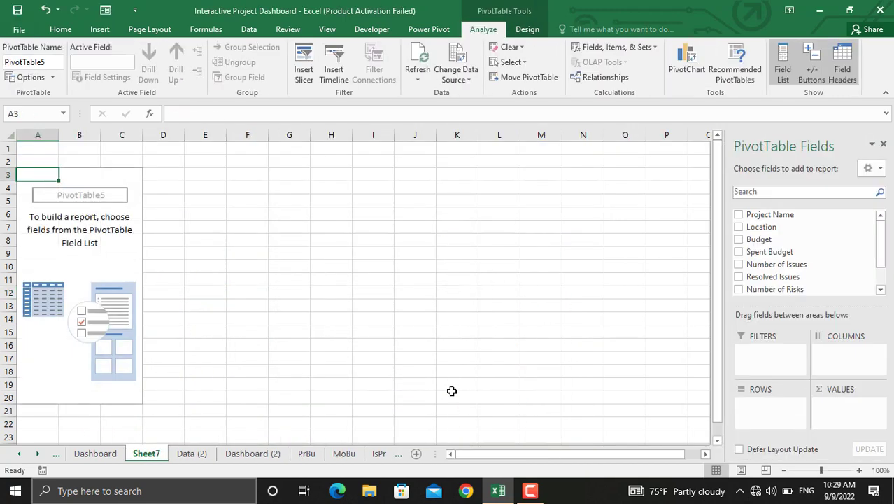
pyautogui.scroll(-2, 847, 212)
pyautogui.click(740, 273)
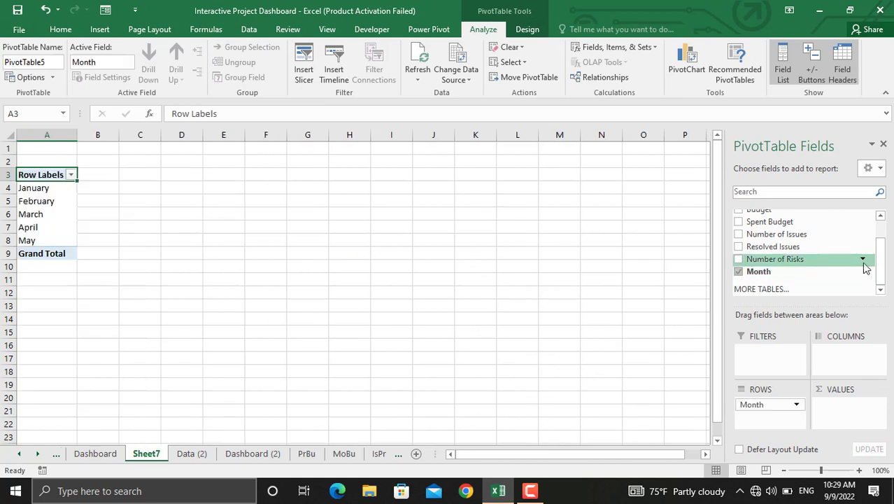
pyautogui.scroll(1, 746, 287)
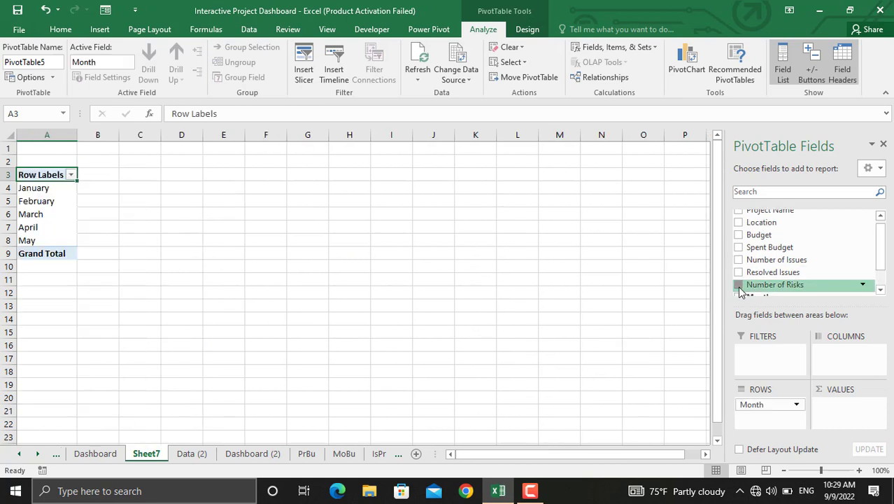
pyautogui.click(739, 286)
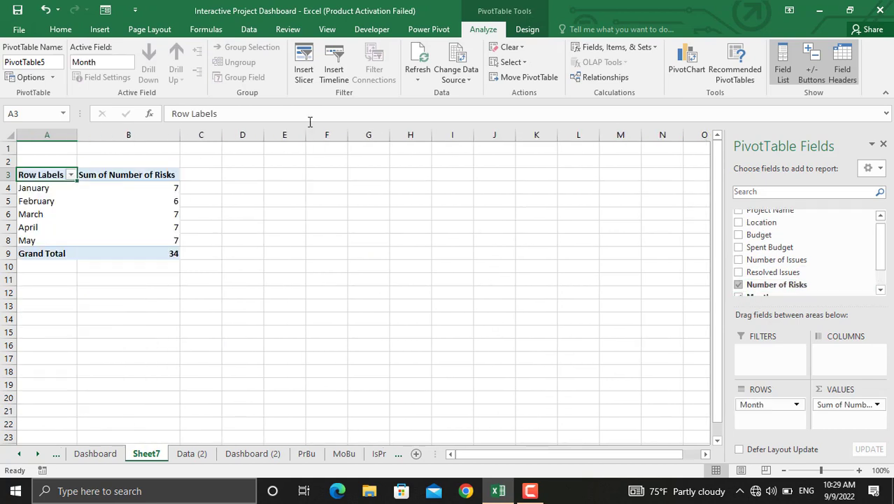
# Step: Insert a clustered bar PivotChart of risks by month
pyautogui.click(672, 68)
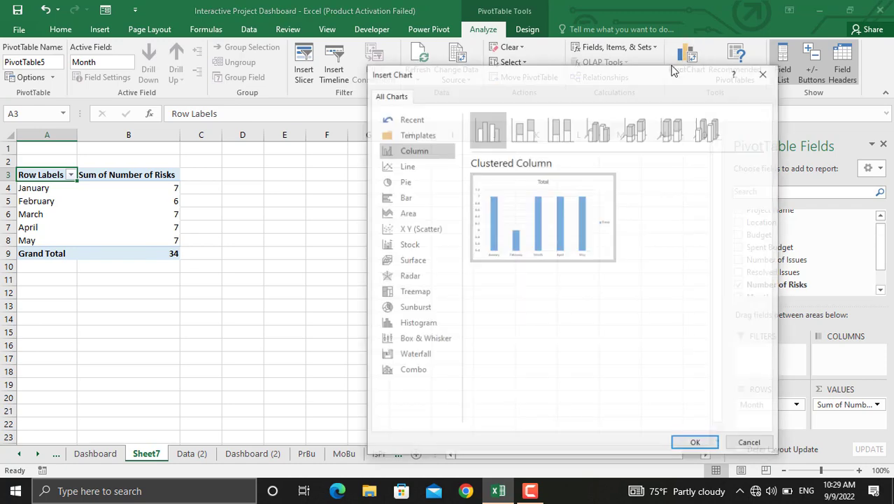
pyautogui.click(415, 203)
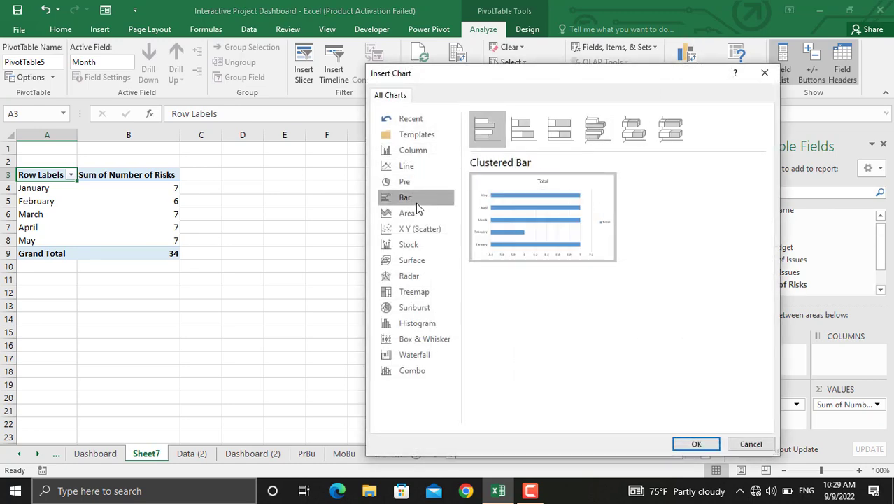
pyautogui.click(697, 444)
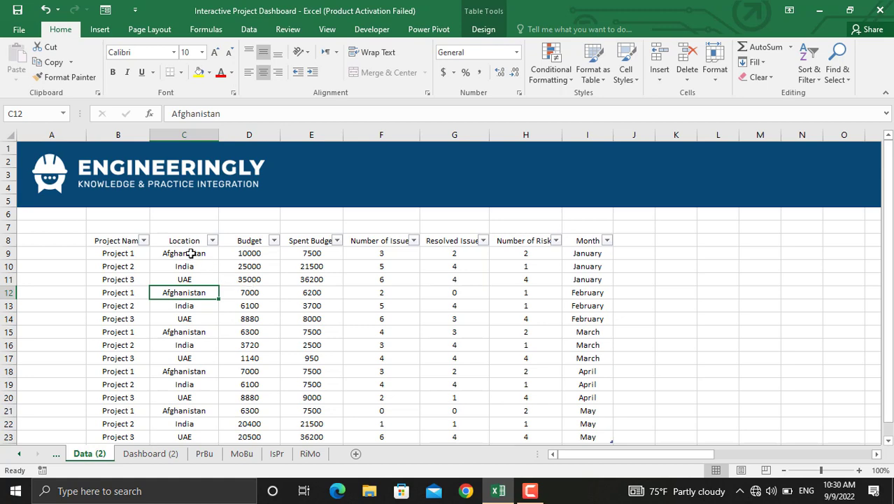
# Step: Create a pivot table from Table3 on a new sheet summing Budget by Location
pyautogui.click(102, 30)
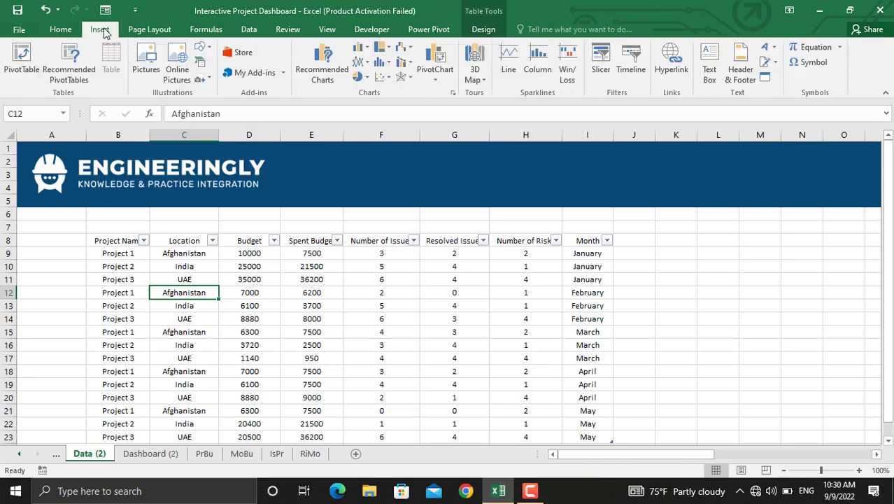
pyautogui.click(21, 57)
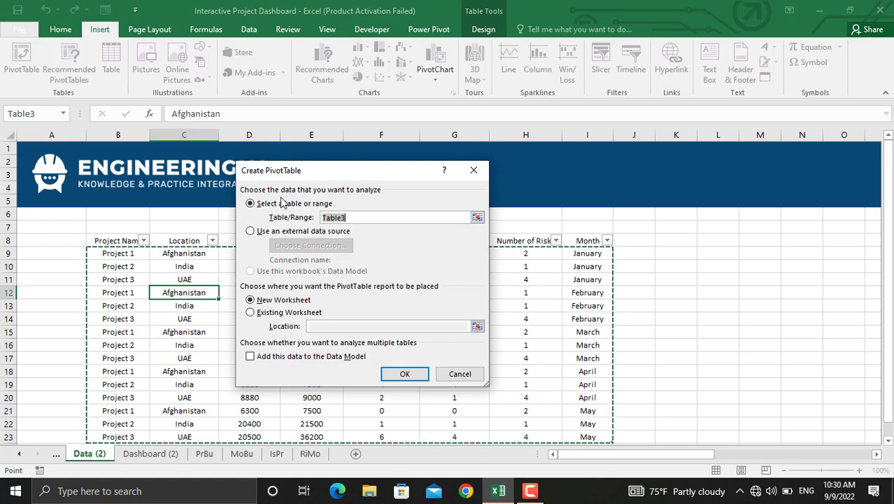
pyautogui.click(410, 372)
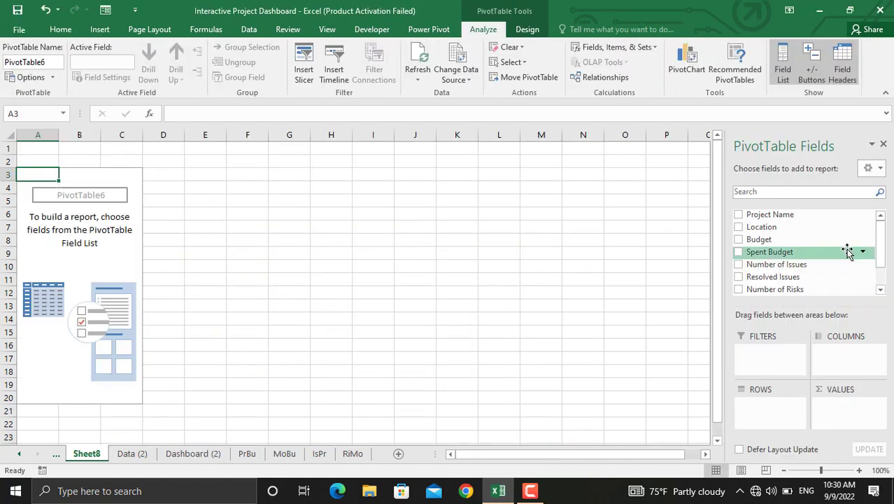
pyautogui.click(740, 229)
pyautogui.click(739, 241)
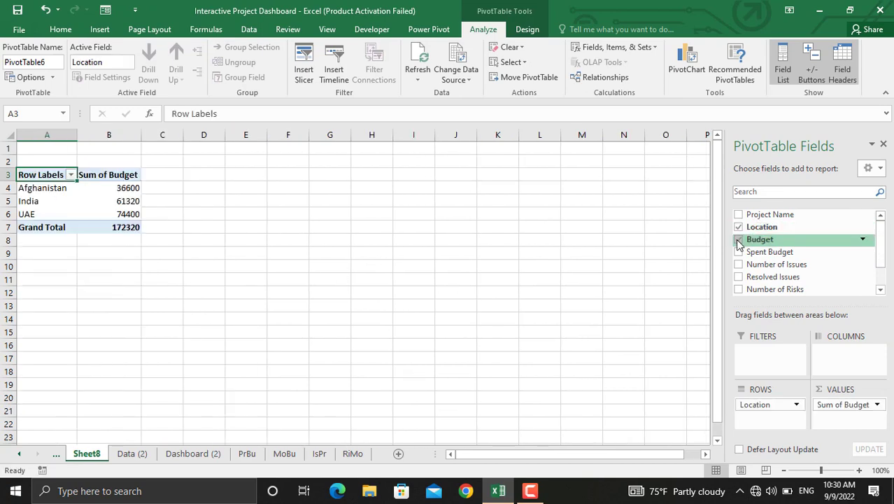
# Step: Format the location budget values as currency with 0 decimal places
pyautogui.rightClick(128, 200)
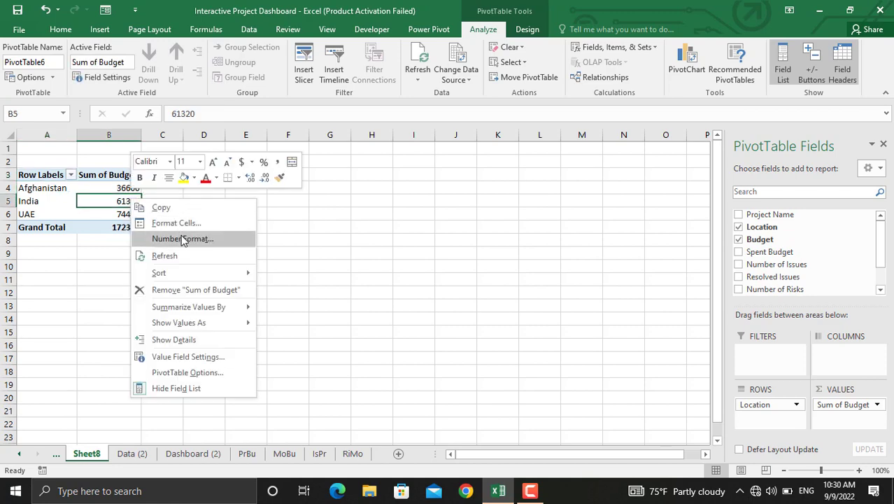
pyautogui.click(184, 239)
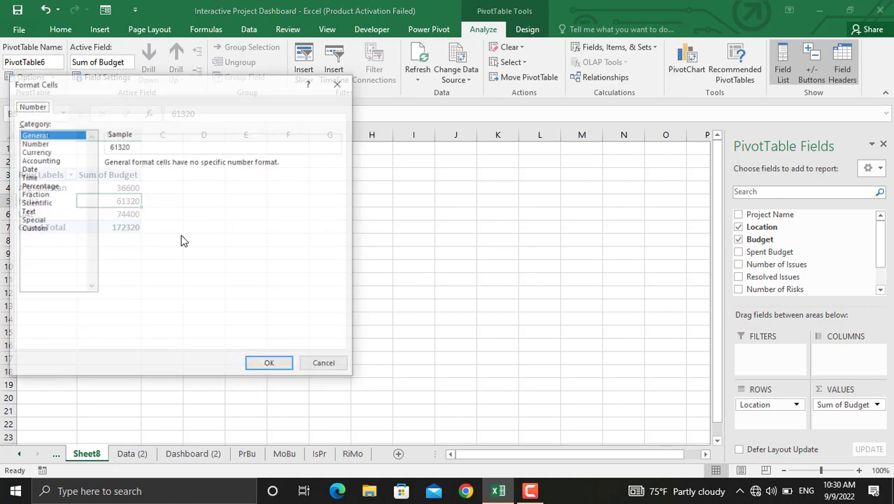
pyautogui.click(36, 152)
pyautogui.click(193, 166)
pyautogui.click(193, 167)
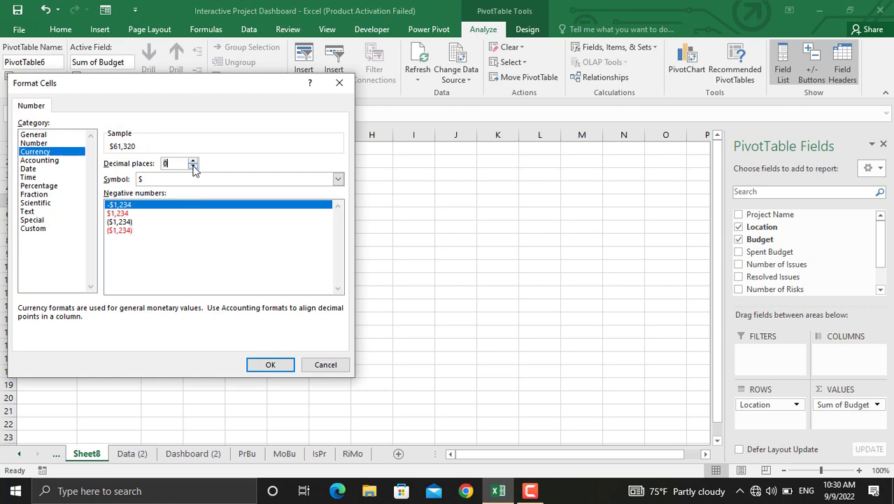
pyautogui.click(284, 367)
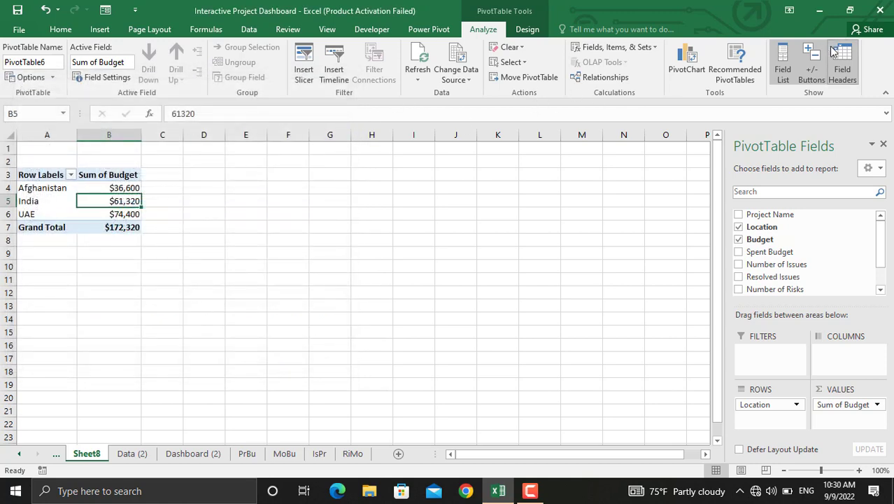
# Step: Insert a Pie > Doughnut PivotChart of Sum of Budget by Location
pyautogui.click(682, 67)
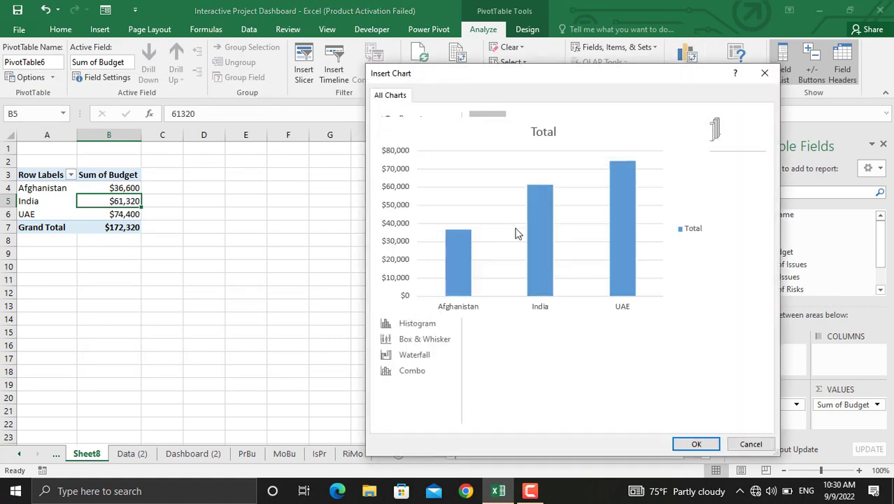
pyautogui.click(402, 183)
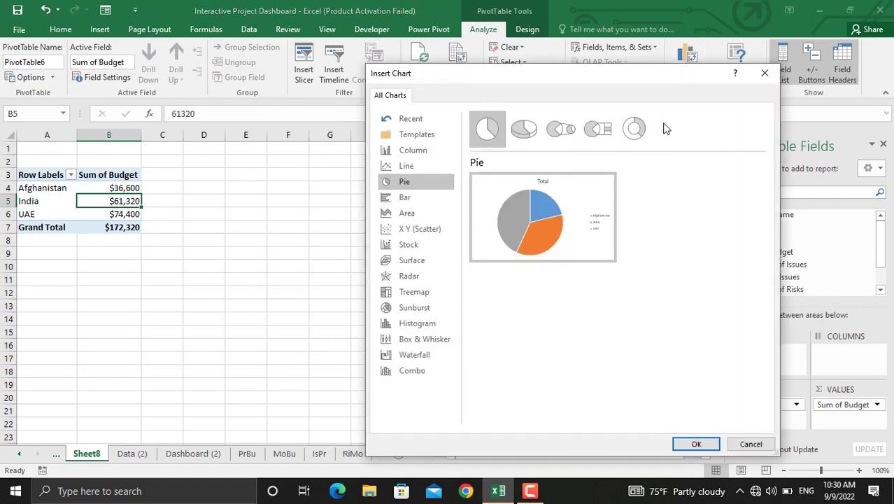
pyautogui.click(635, 129)
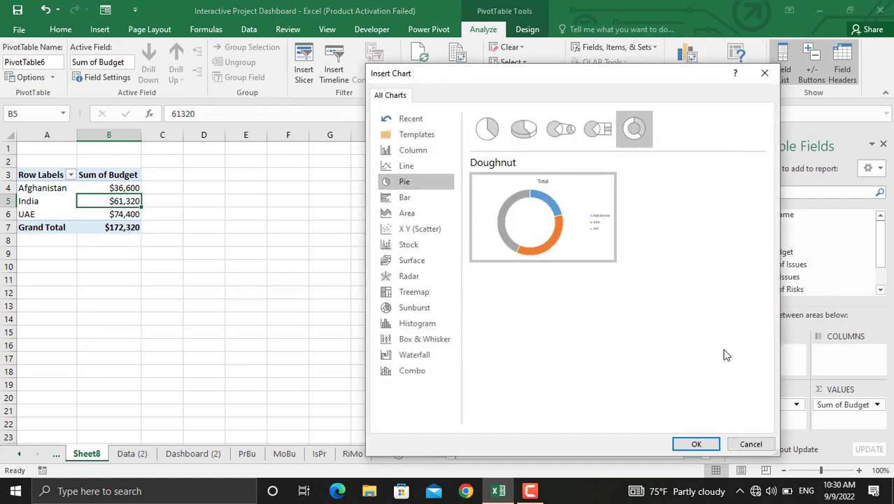
pyautogui.click(693, 444)
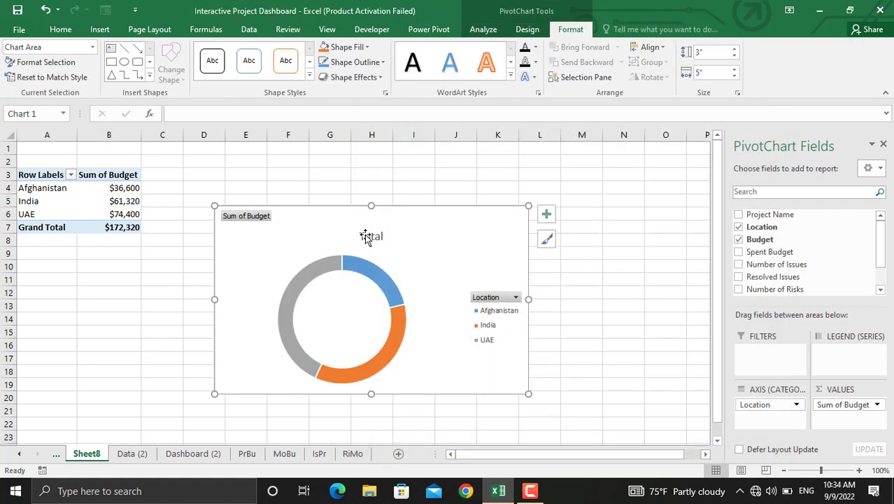
# Step: Hide all field buttons on the doughnut chart
pyautogui.click(483, 29)
pyautogui.click(693, 80)
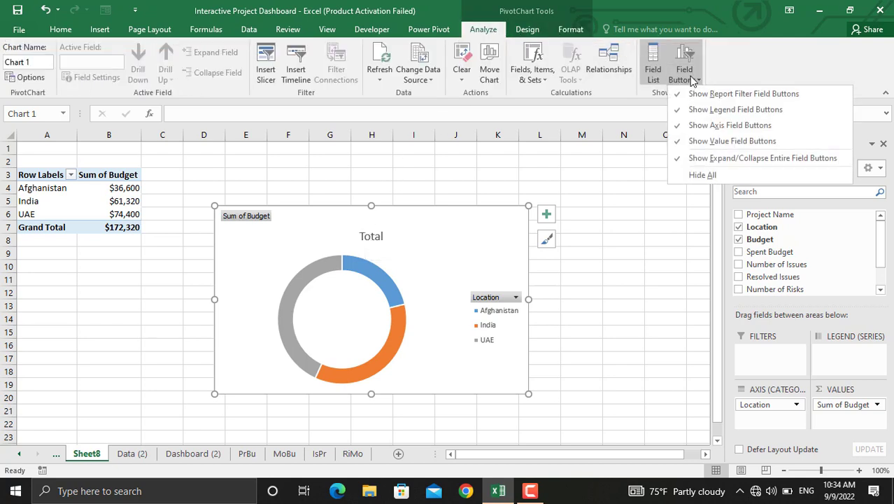
pyautogui.click(704, 177)
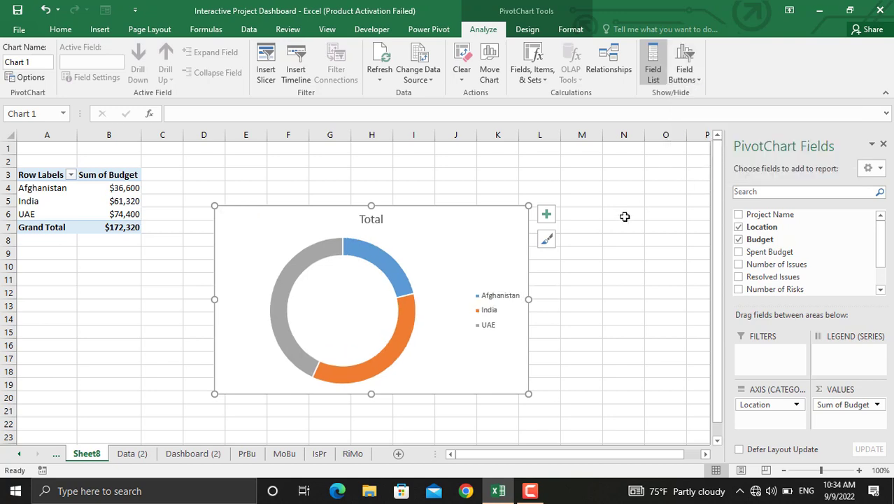
# Step: Delete the doughnut chart's legend and 'Total' title, then go to Dashboard (2)
pyautogui.click(497, 316)
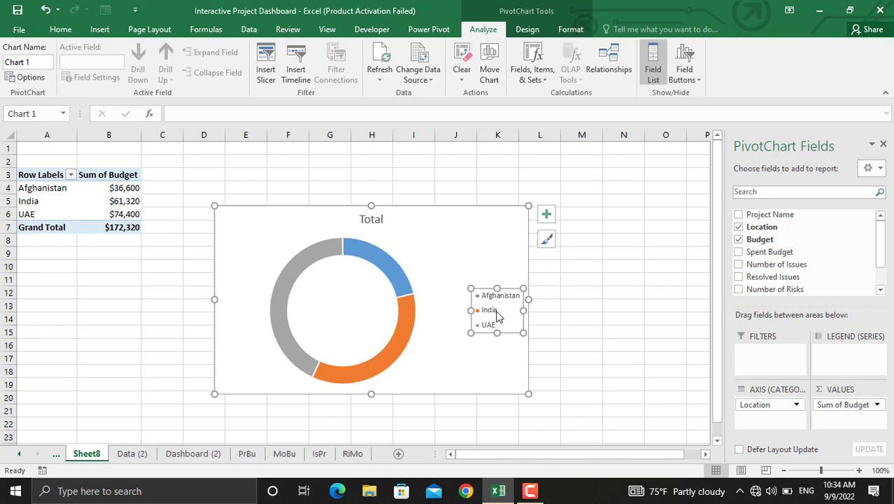
pyautogui.press('Delete')
pyautogui.click(371, 219)
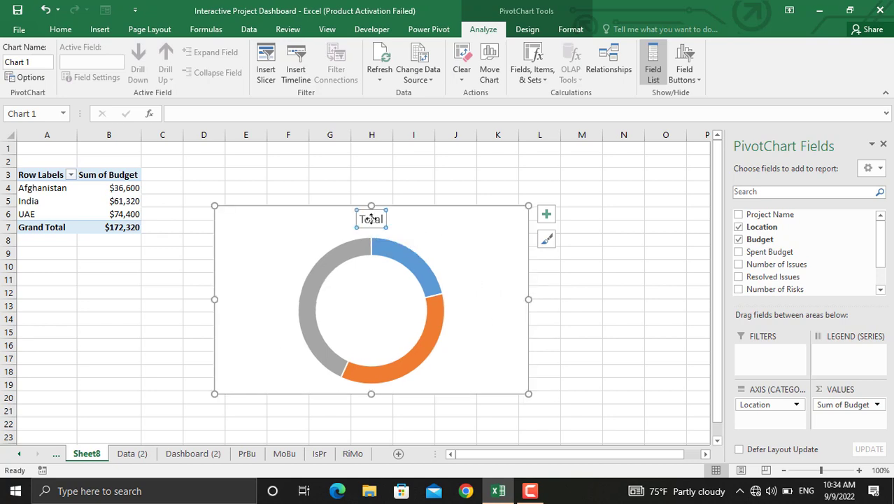
pyautogui.press('Delete')
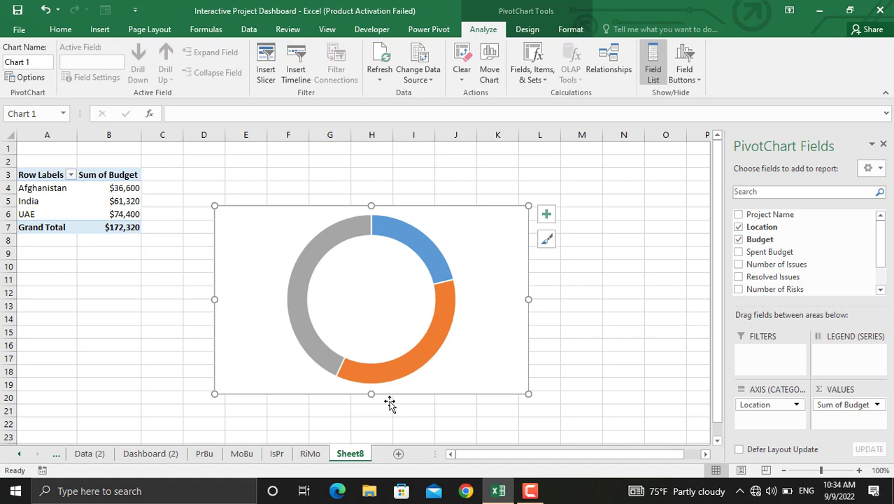
pyautogui.click(160, 454)
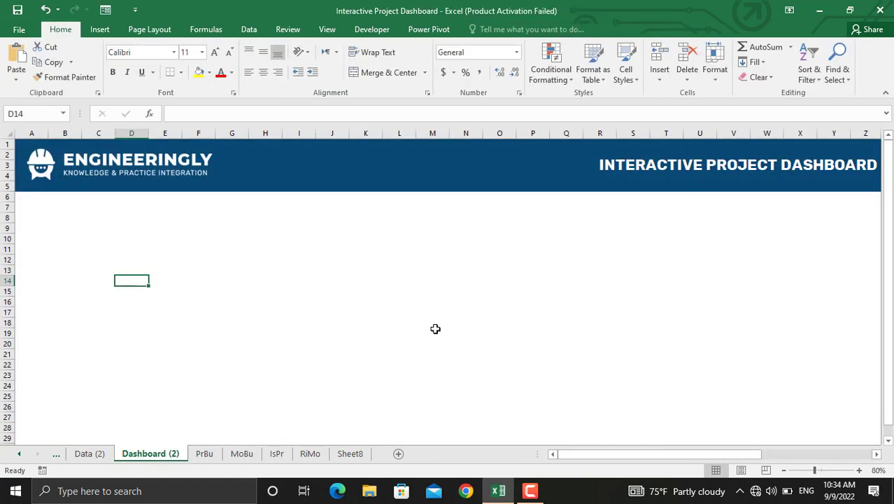
# Step: Paste the doughnut chart onto Dashboard (2) and drag the project column chart to the top left
pyautogui.hotkey('ctrl', 'v')
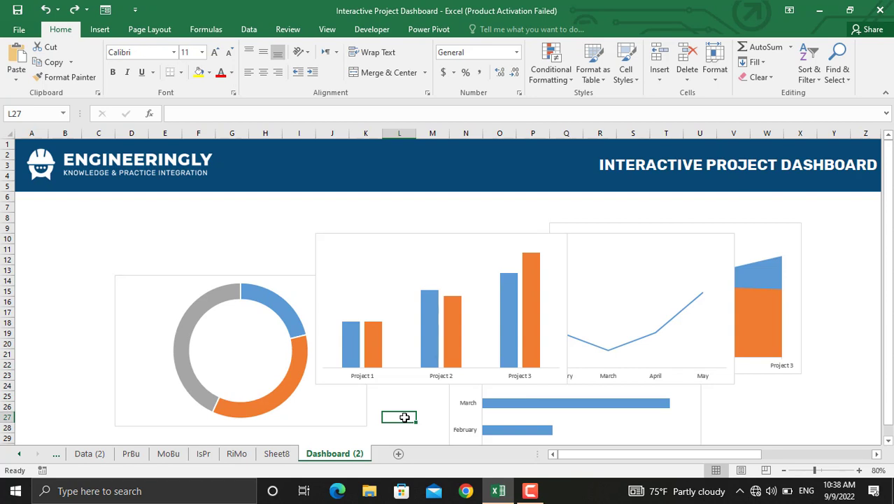
pyautogui.moveTo(421, 383); pyautogui.dragTo(235, 345)
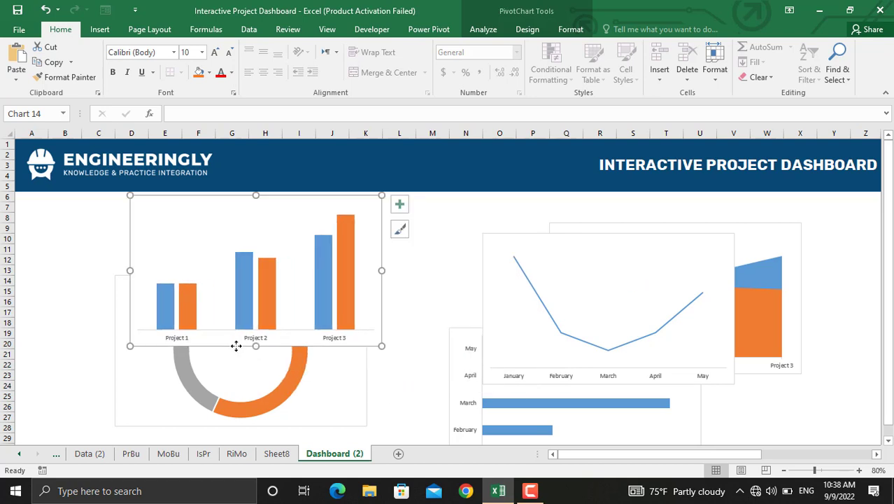
# Step: Set the project column chart's chart area to No fill and No line
pyautogui.rightClick(236, 346)
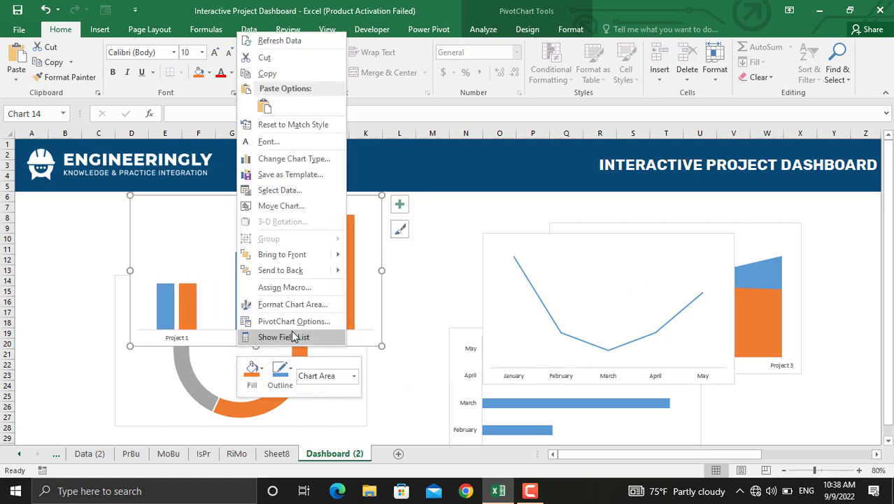
pyautogui.click(291, 305)
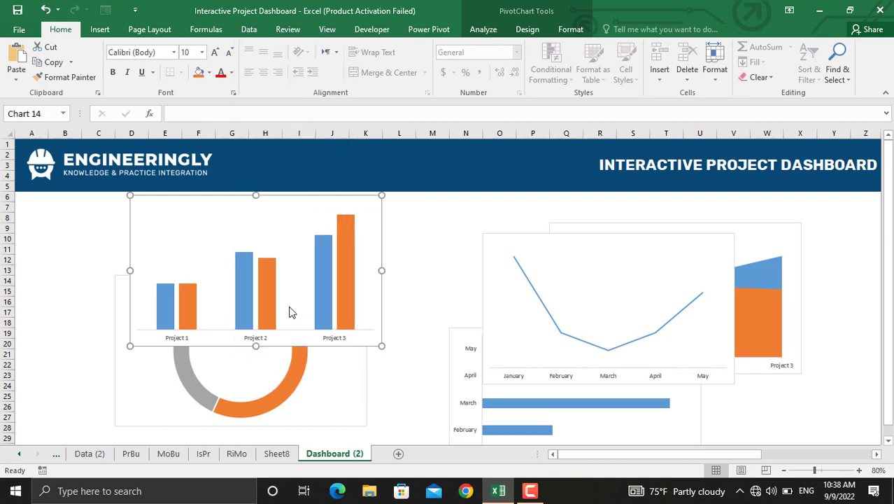
pyautogui.click(736, 214)
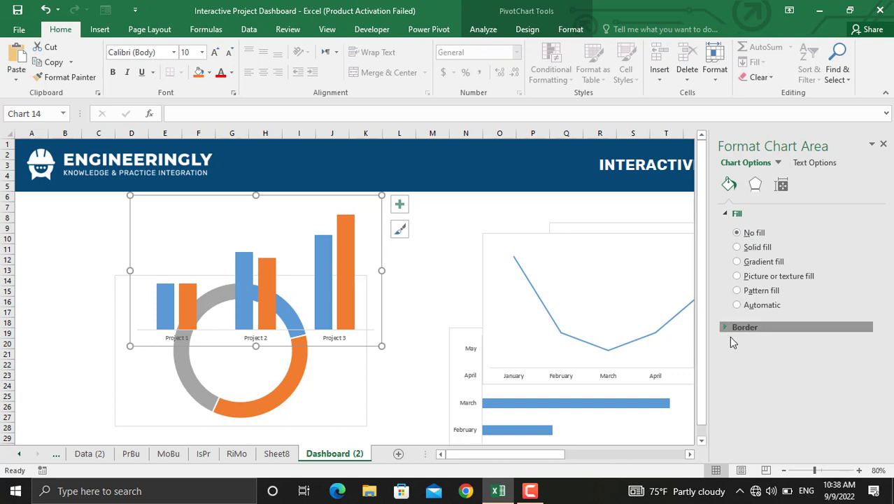
pyautogui.click(729, 334)
pyautogui.click(741, 344)
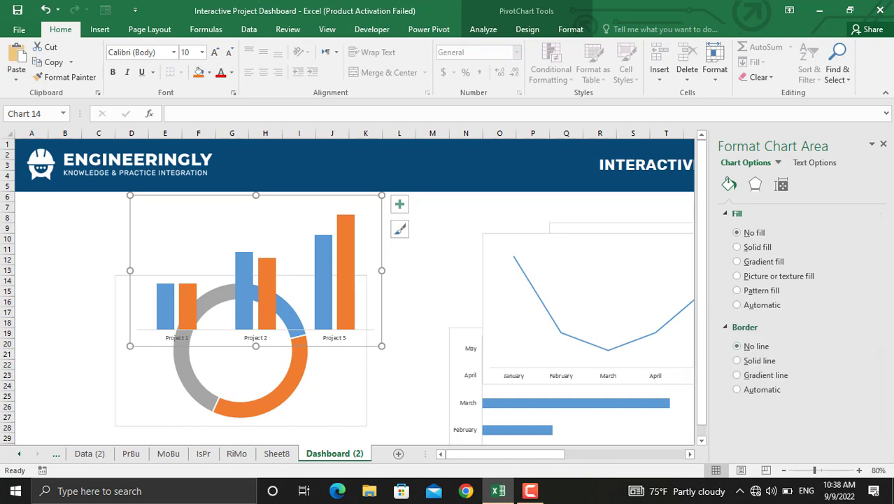
pyautogui.click(884, 144)
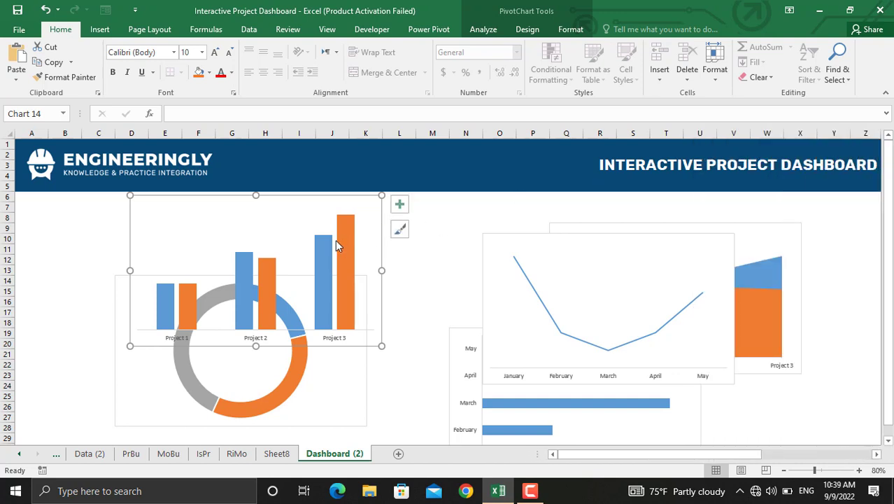
# Step: Add Inside End data labels to the project column chart
pyautogui.click(528, 30)
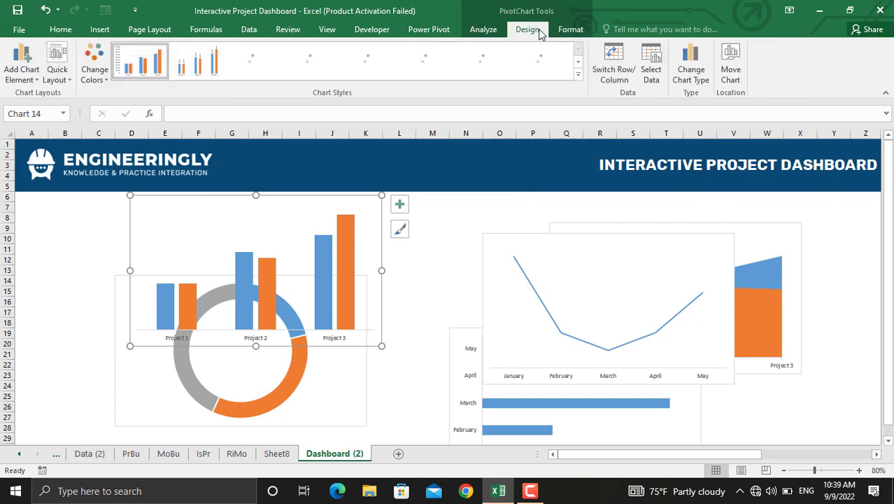
pyautogui.click(26, 79)
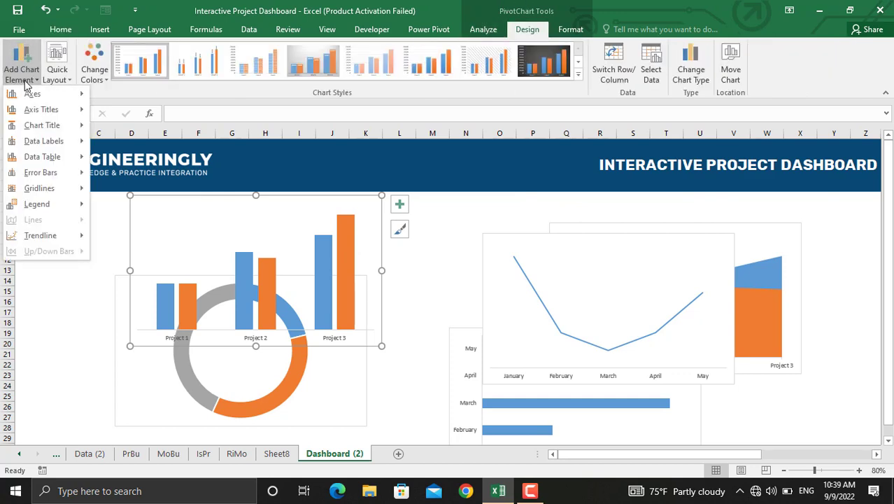
pyautogui.moveTo(60, 143)
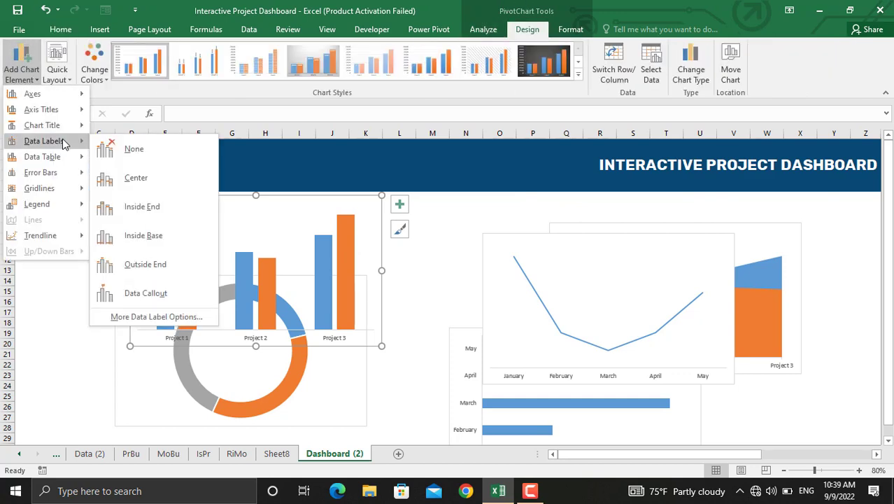
pyautogui.click(164, 206)
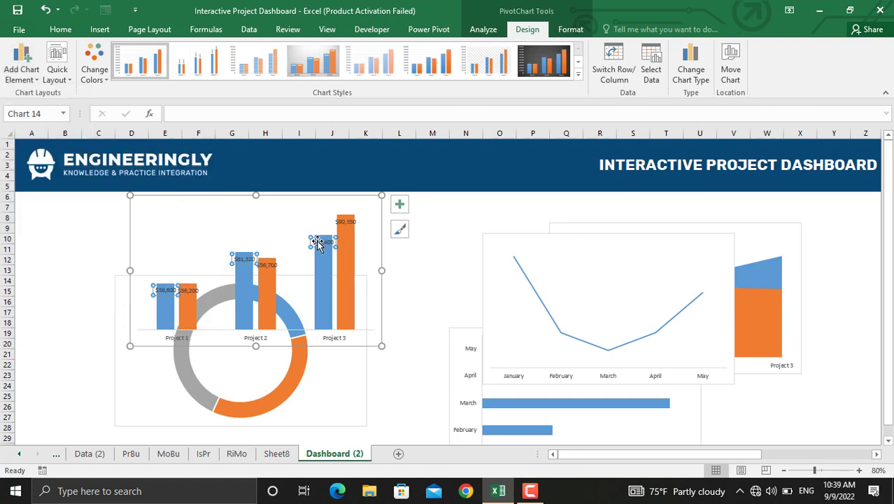
# Step: Rotate the blue series' data labels to 270° text direction, then open the orange series' labels
pyautogui.rightClick(318, 242)
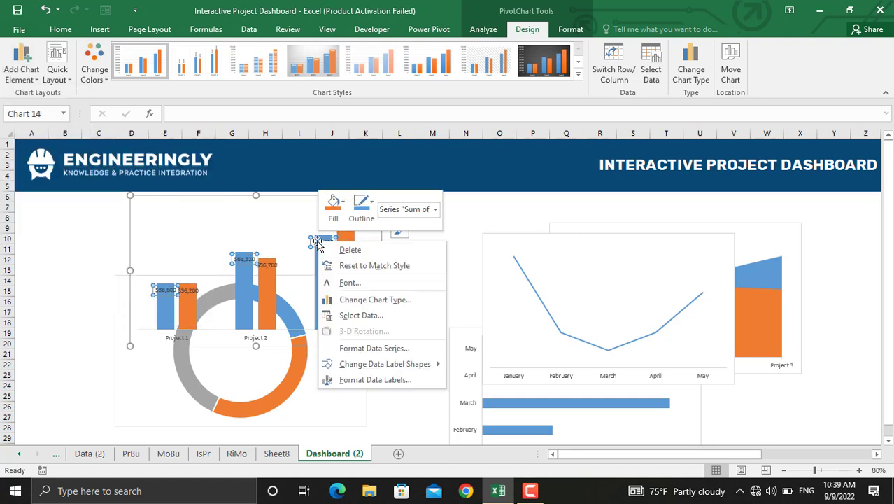
pyautogui.click(397, 384)
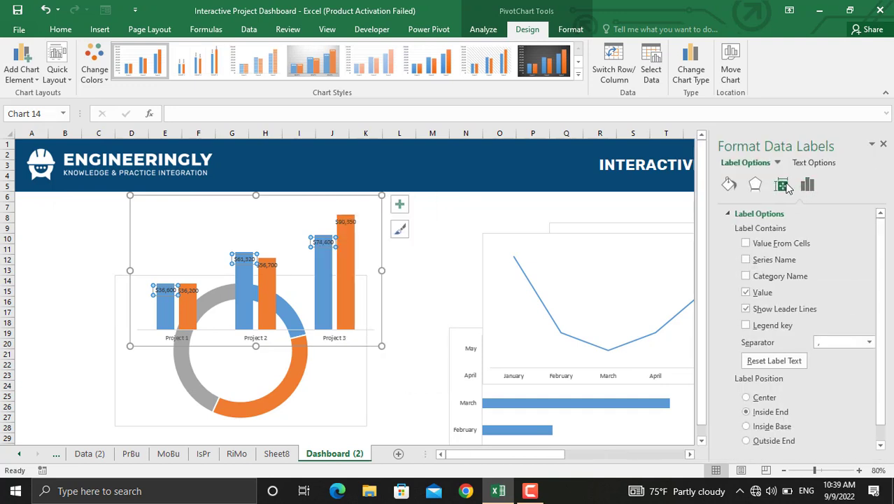
pyautogui.click(782, 185)
pyautogui.click(735, 231)
pyautogui.click(868, 266)
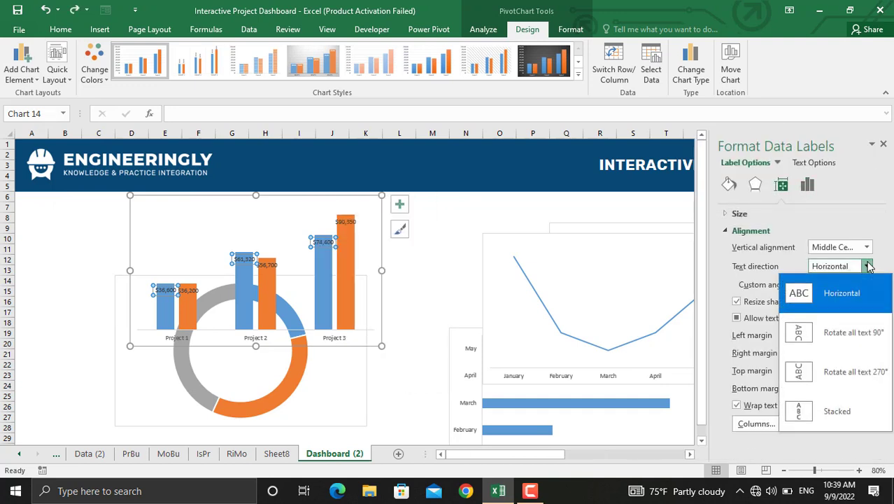
pyautogui.click(842, 372)
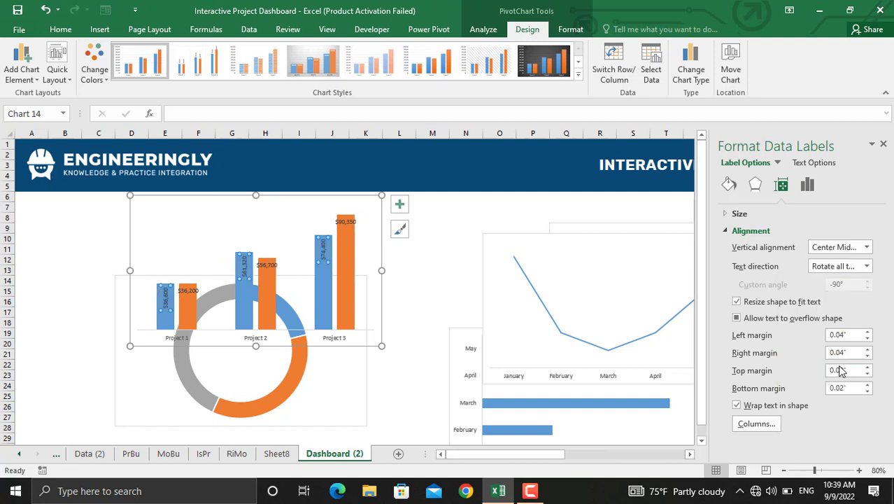
pyautogui.rightClick(271, 266)
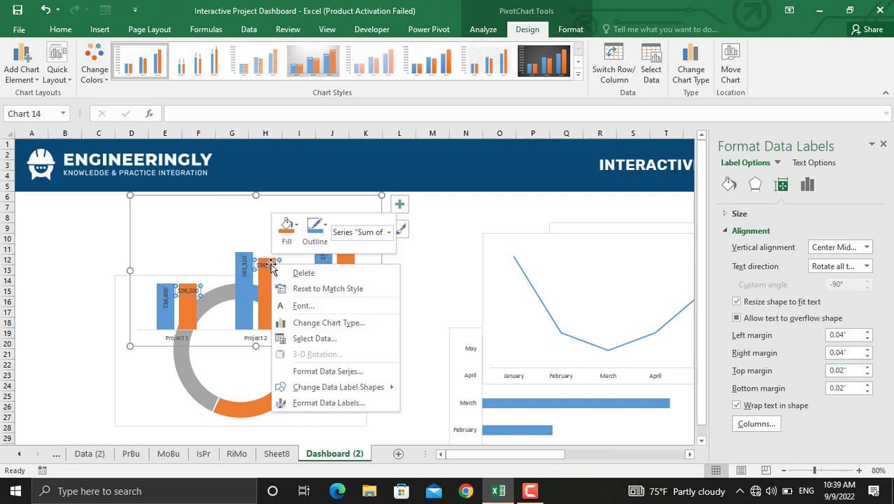
pyautogui.click(868, 267)
pyautogui.click(868, 266)
# Step: Leave the text direction unchanged, select the project column chart and show PivotChart Analyze options
pyautogui.press('Escape')
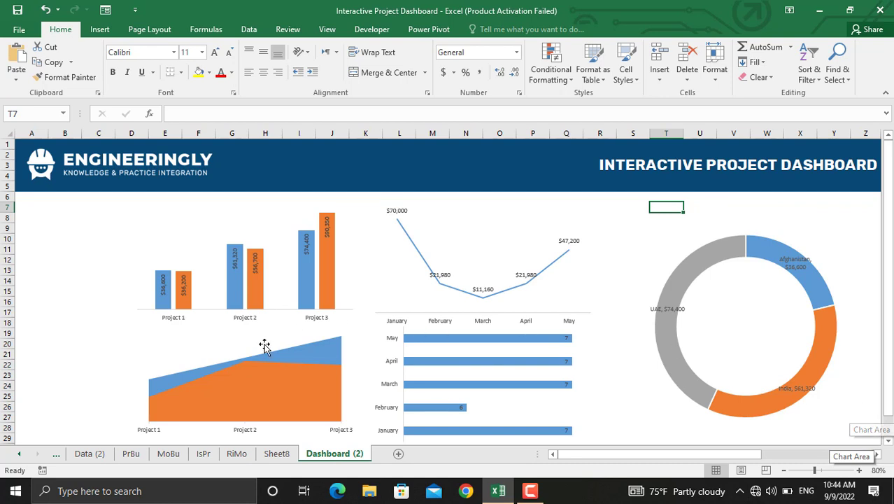
pyautogui.click(195, 315)
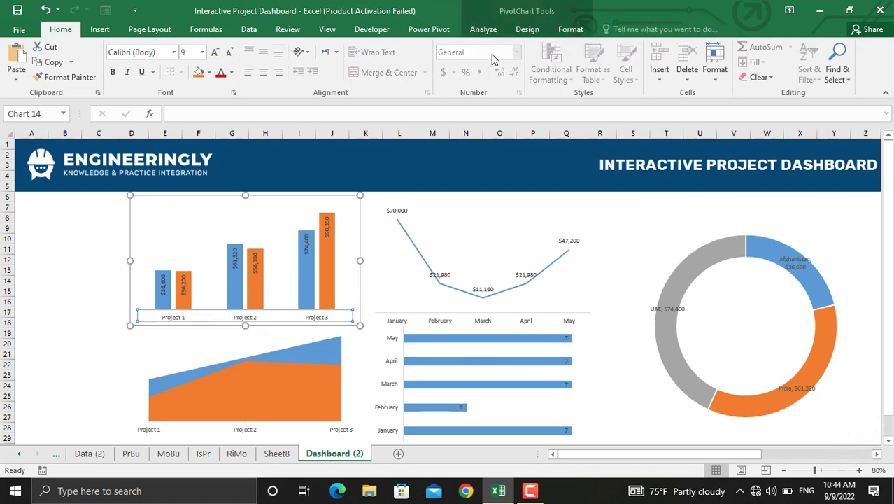
pyautogui.click(481, 32)
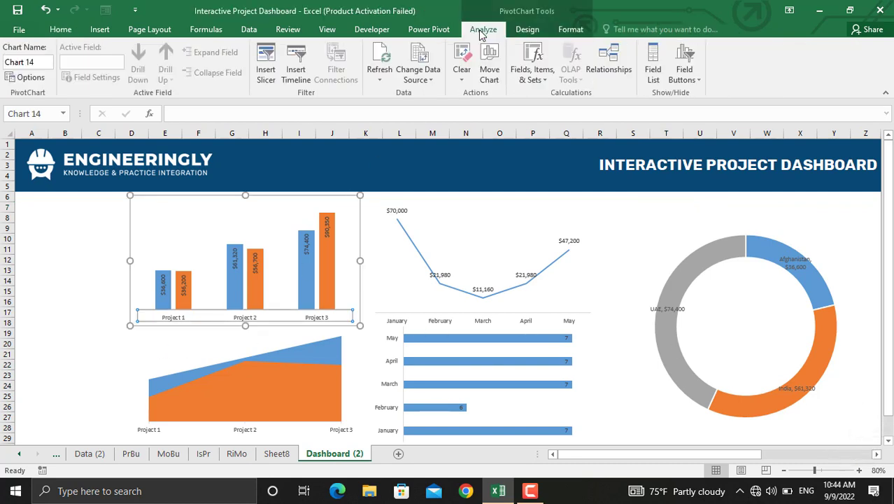
# Step: Insert Project Name, Location and Month slicers for the project column chart
pyautogui.click(266, 74)
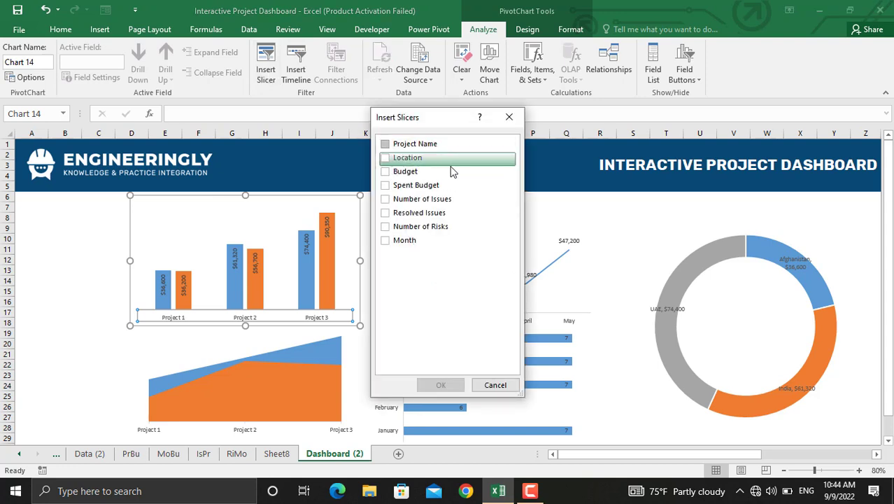
pyautogui.click(387, 144)
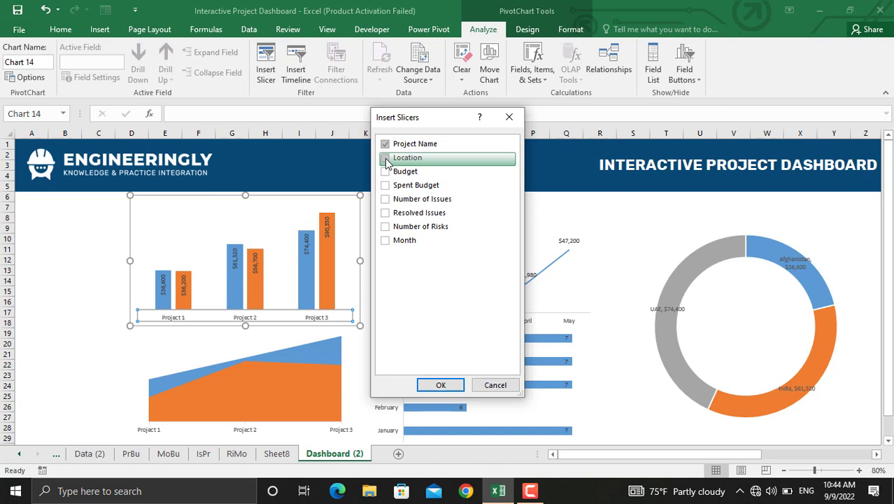
pyautogui.click(387, 160)
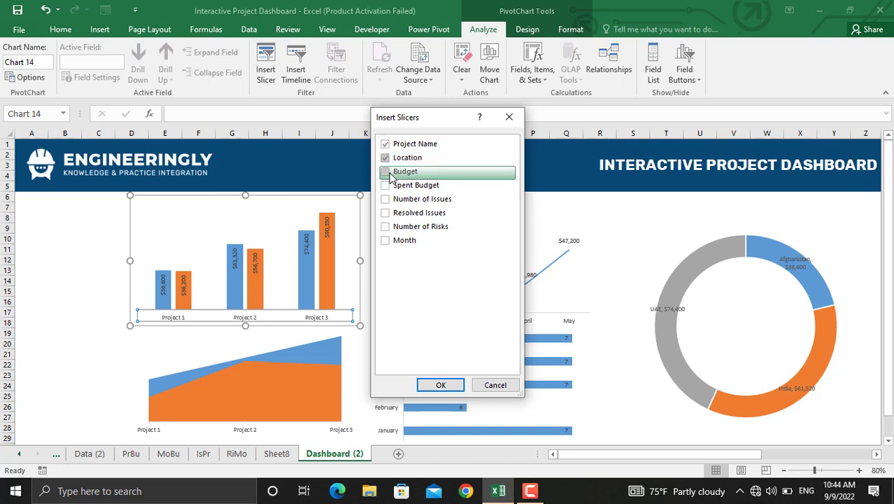
pyautogui.click(386, 240)
pyautogui.click(441, 385)
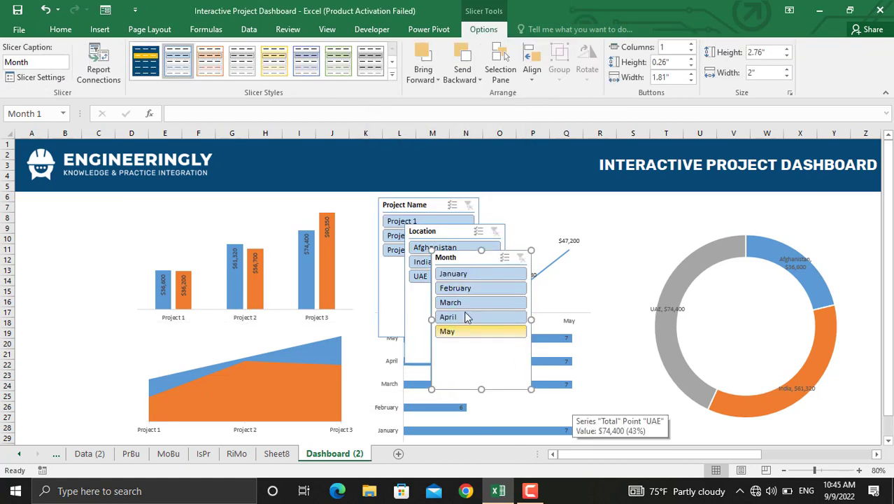
# Step: Apply the dark custom slicer style to the Month slicer, without creating a new style
pyautogui.click(392, 63)
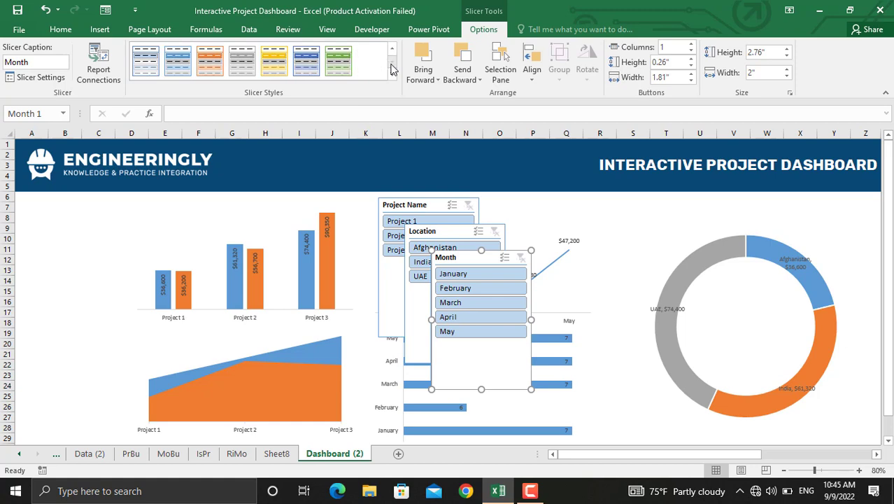
pyautogui.click(392, 77)
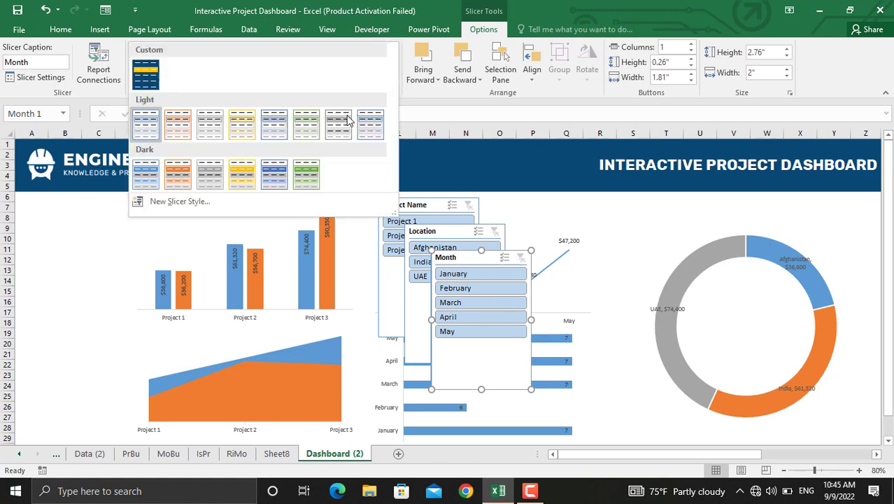
pyautogui.click(172, 203)
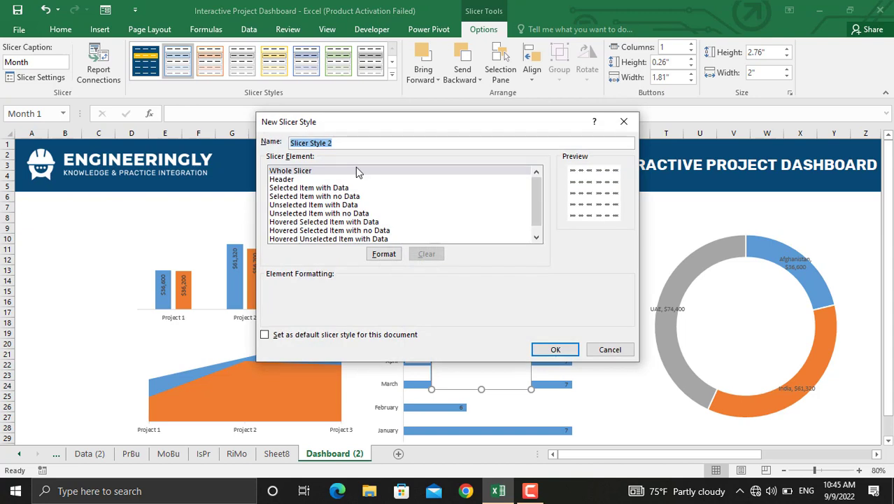
pyautogui.press('Escape')
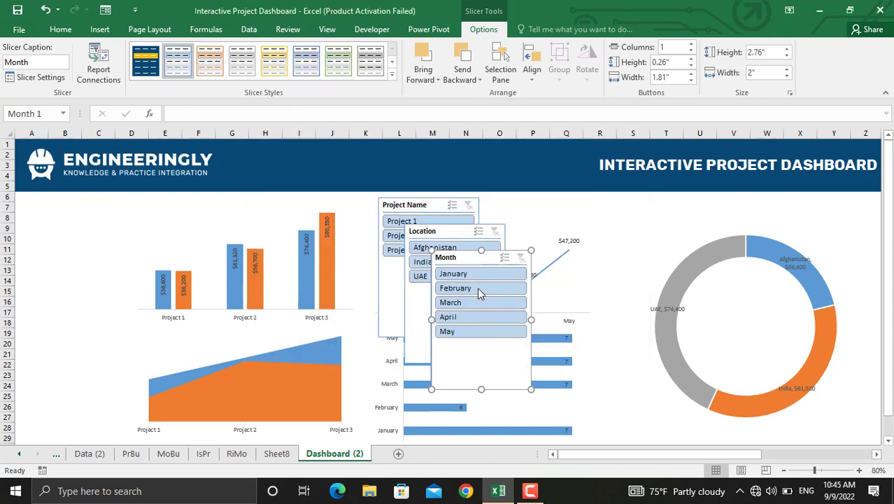
pyautogui.click(147, 66)
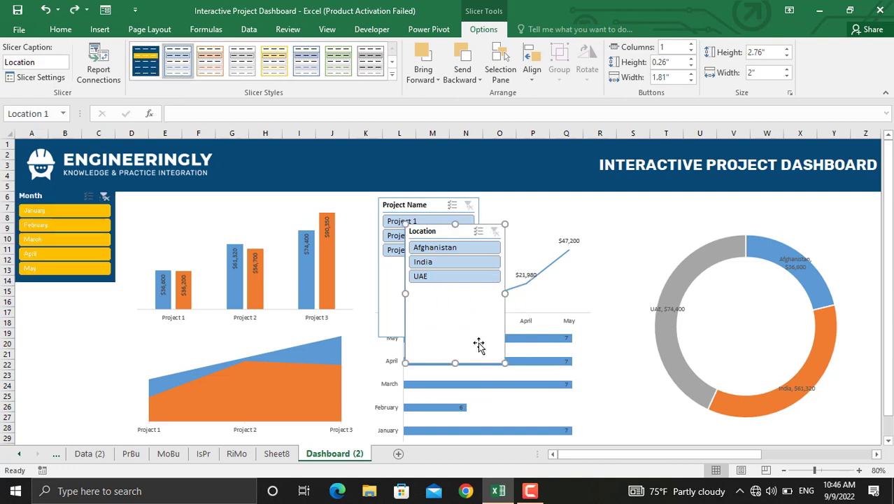
# Step: Move the Location and Project Name slicers under Month and give both the dark custom style
pyautogui.moveTo(479, 344); pyautogui.dragTo(53, 345)
pyautogui.click(436, 310)
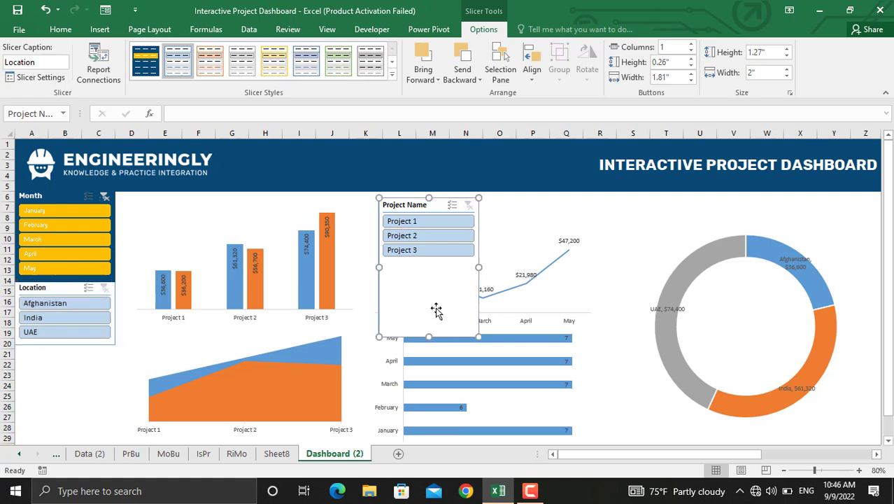
pyautogui.moveTo(479, 295); pyautogui.dragTo(72, 426)
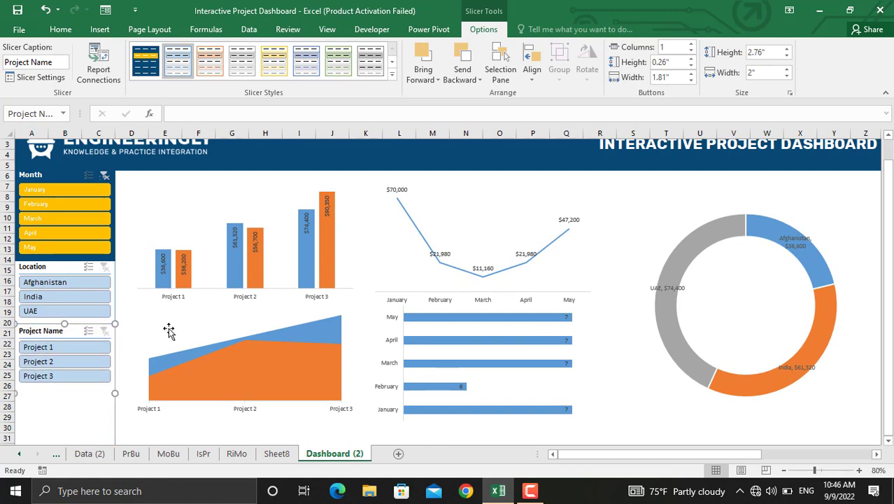
pyautogui.scroll(1, 170, 332)
pyautogui.click(145, 64)
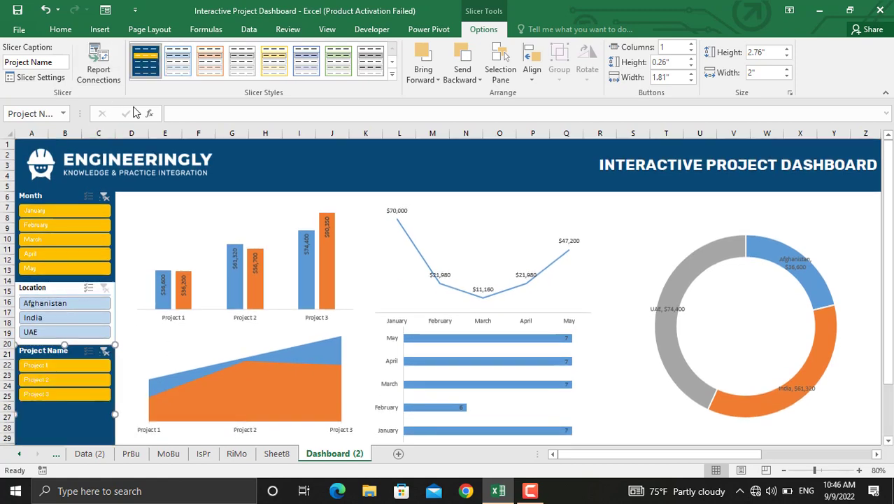
pyautogui.click(114, 283)
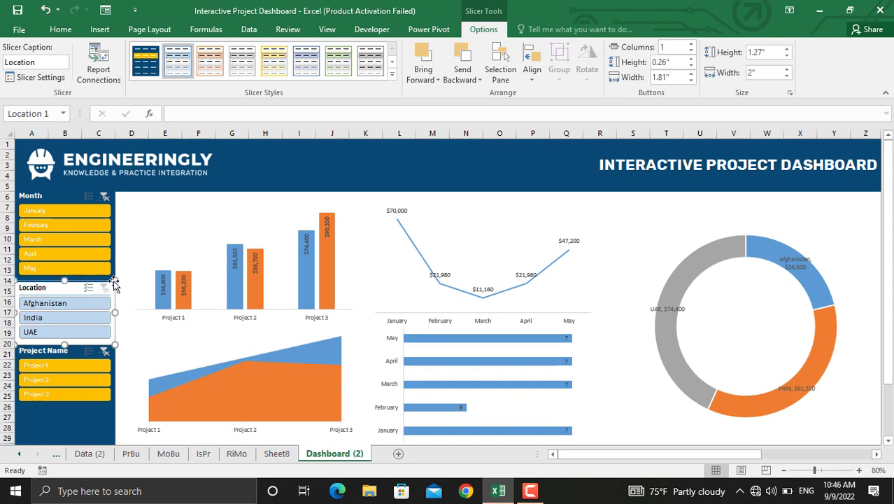
pyautogui.click(145, 64)
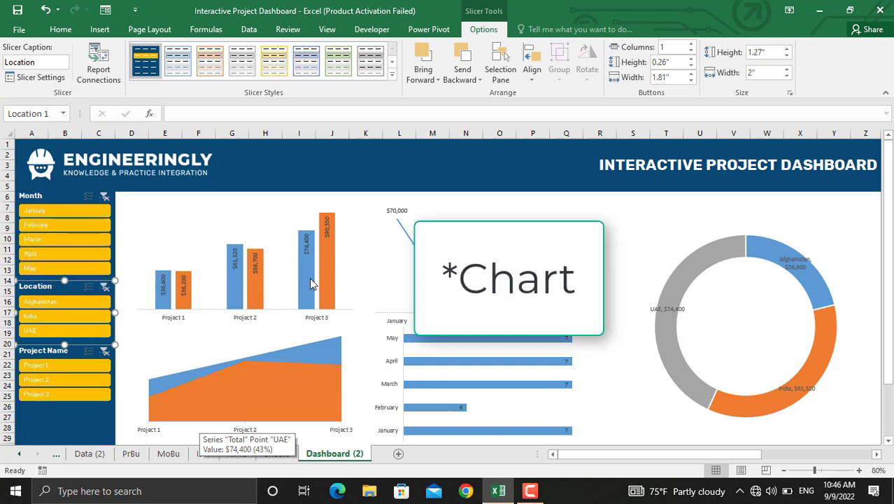
pyautogui.click(59, 317)
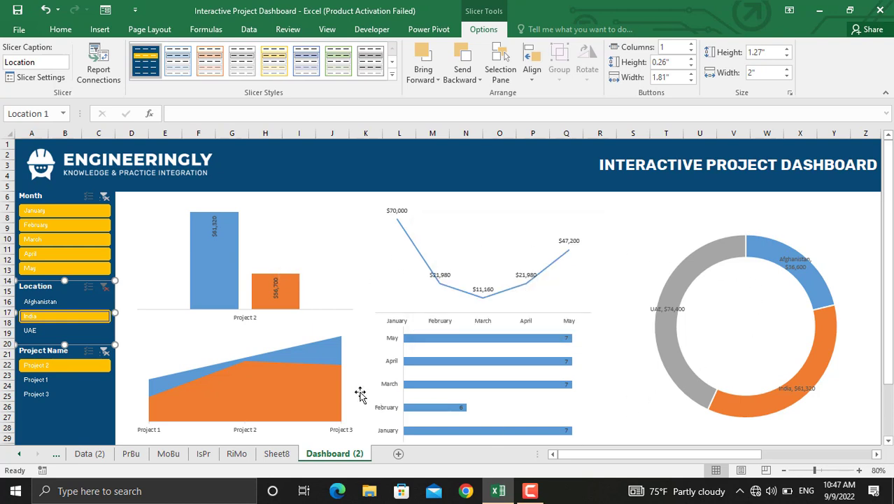
pyautogui.click(156, 397)
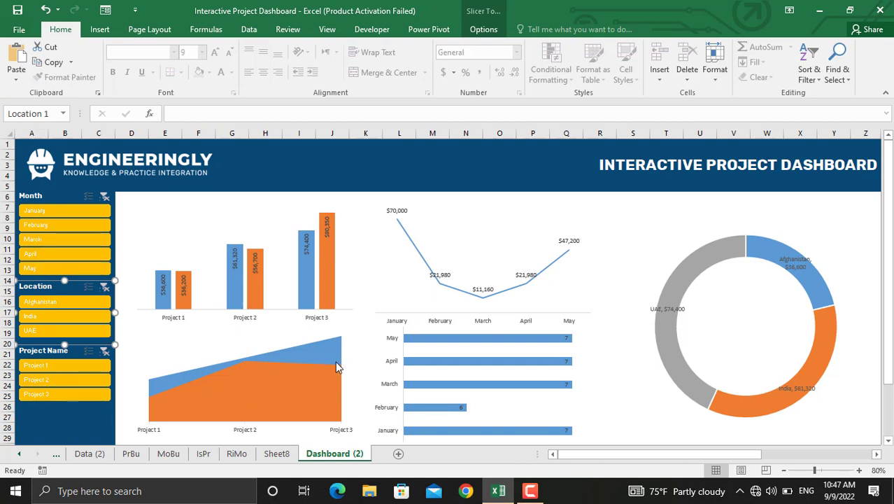
# Step: Connect the Location slicer to every PivotTable, including PivotTable5 and PivotTable6, via Report Connections
pyautogui.click(485, 14)
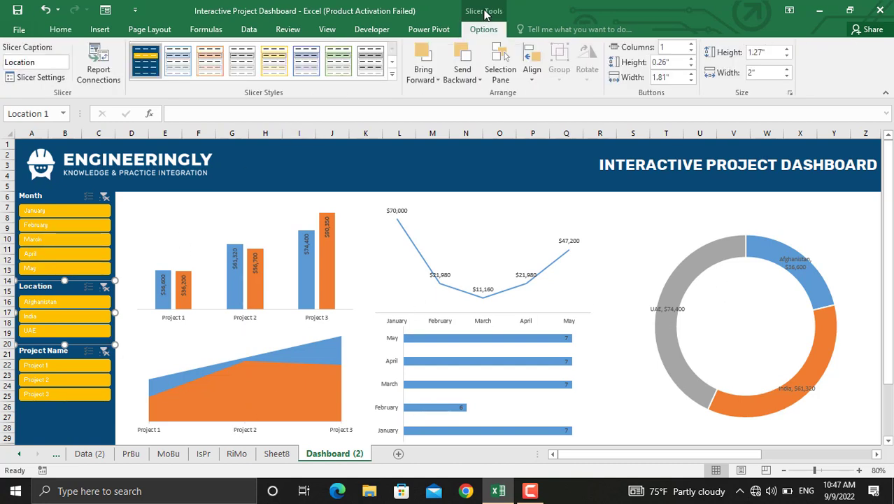
pyautogui.click(101, 74)
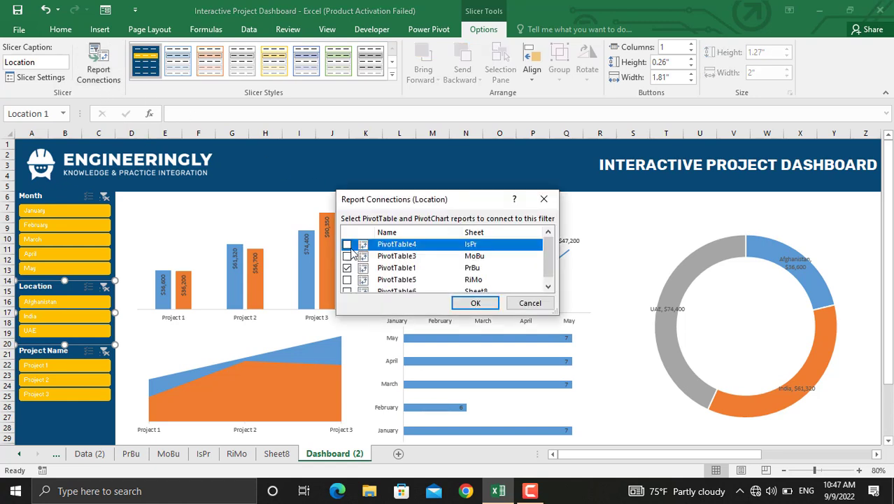
pyautogui.click(348, 256)
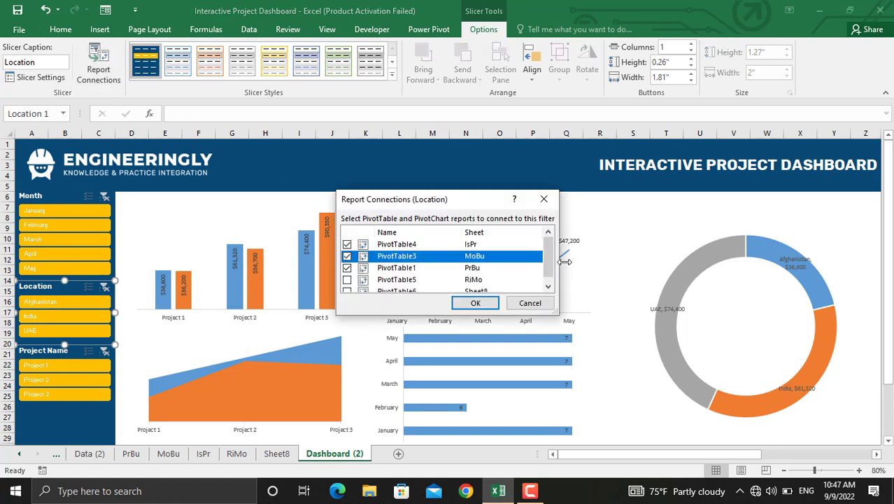
pyautogui.moveTo(549, 270); pyautogui.dragTo(550, 276)
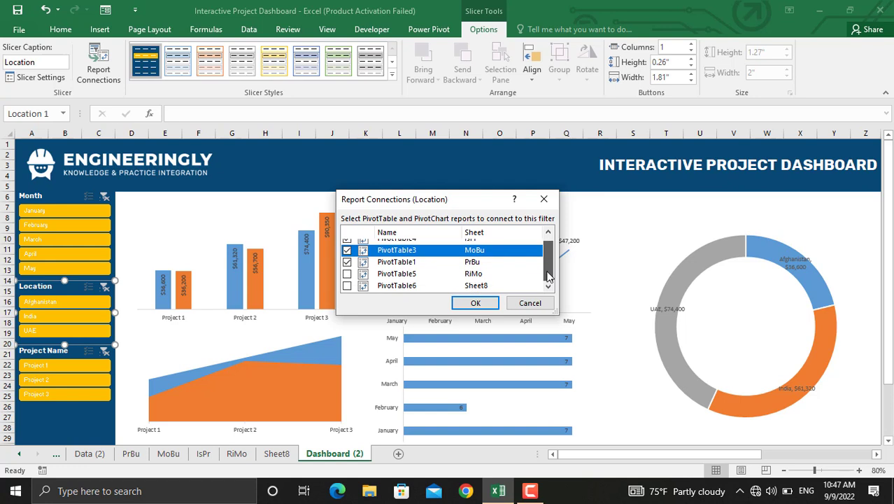
pyautogui.click(347, 274)
pyautogui.click(347, 285)
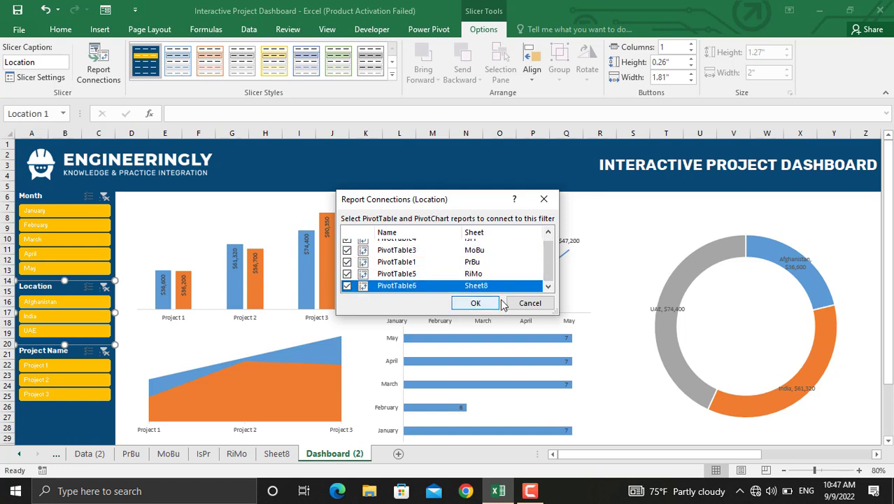
pyautogui.click(488, 308)
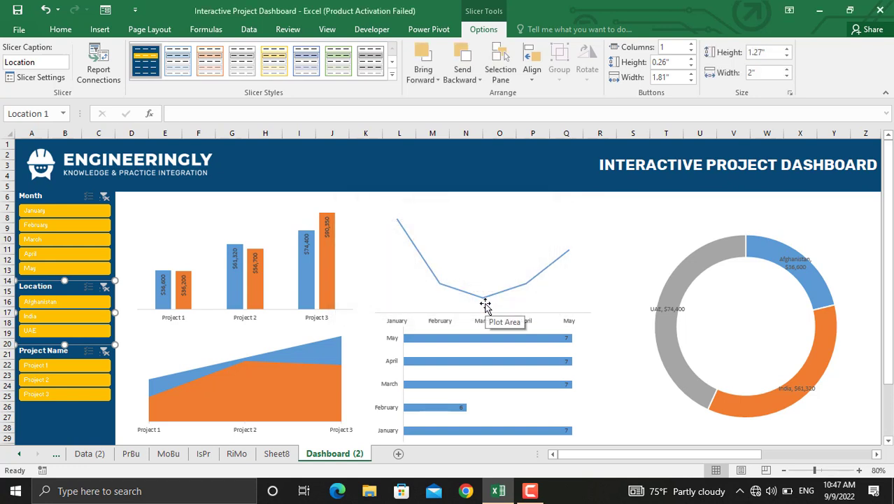
# Step: Test the Location filter with Afghanistan, India and UAE, clear it, and select the Month slicer
pyautogui.click(76, 301)
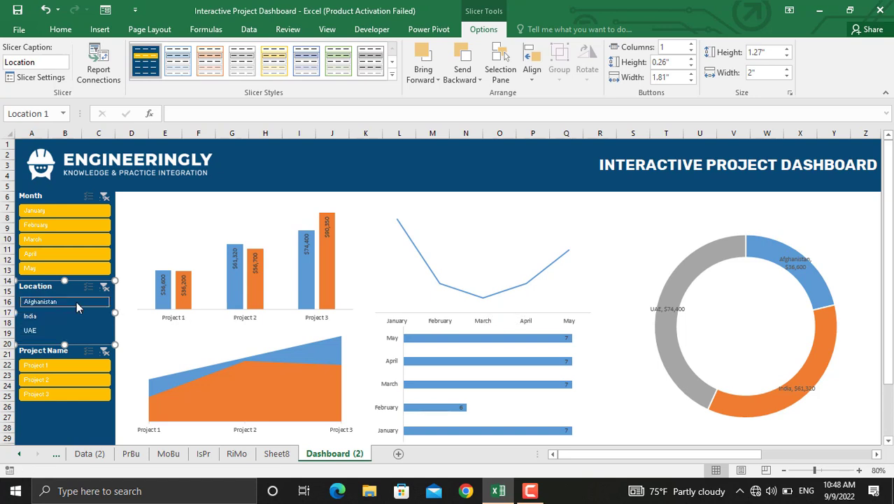
pyautogui.click(75, 317)
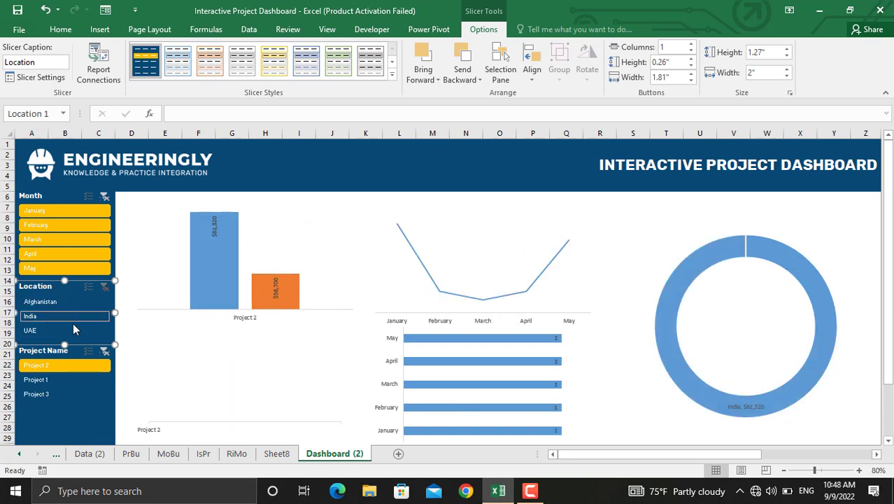
pyautogui.click(71, 329)
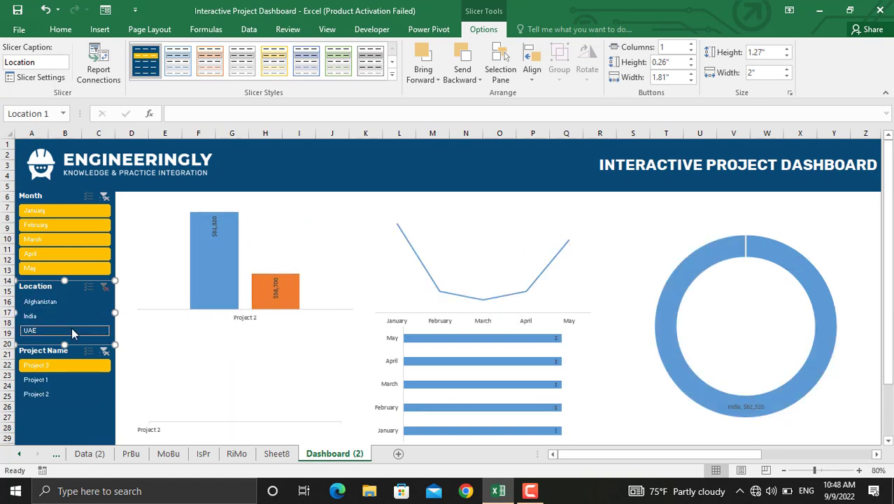
pyautogui.click(104, 287)
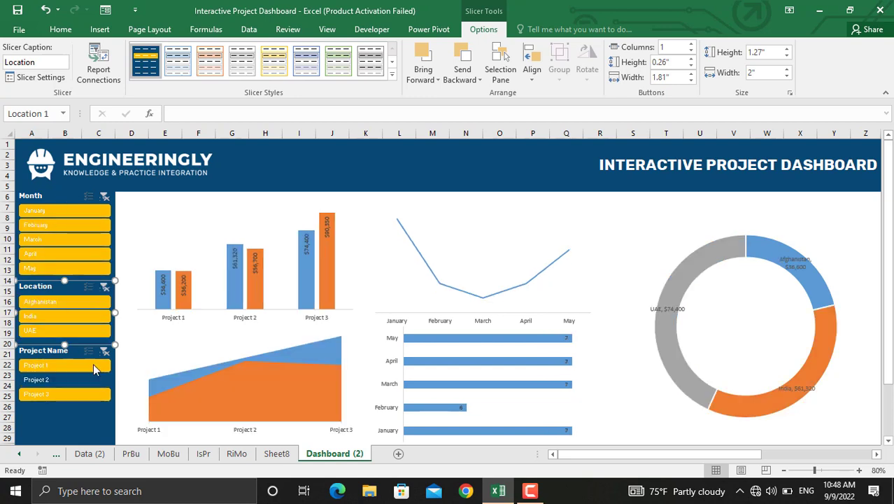
pyautogui.click(112, 249)
# Step: Connect the Month slicer to PivotTable3, 4, 5 and 6 through Report Connections
pyautogui.click(97, 70)
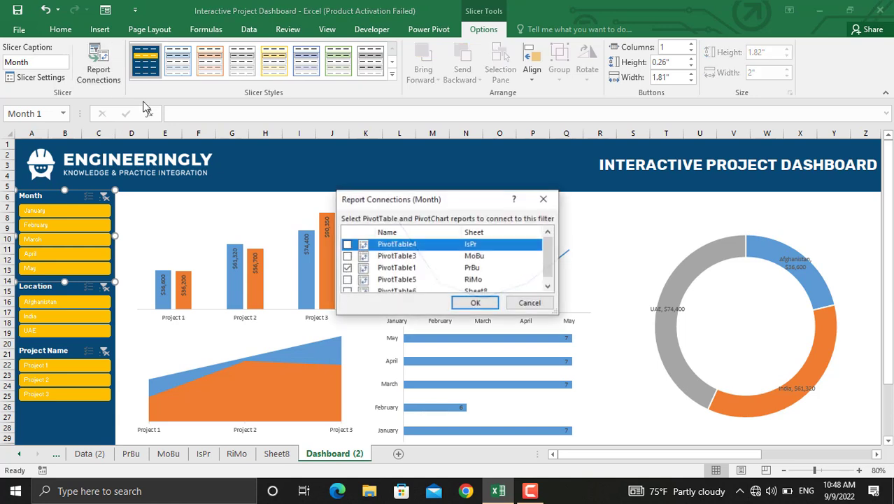
pyautogui.click(346, 244)
pyautogui.click(346, 256)
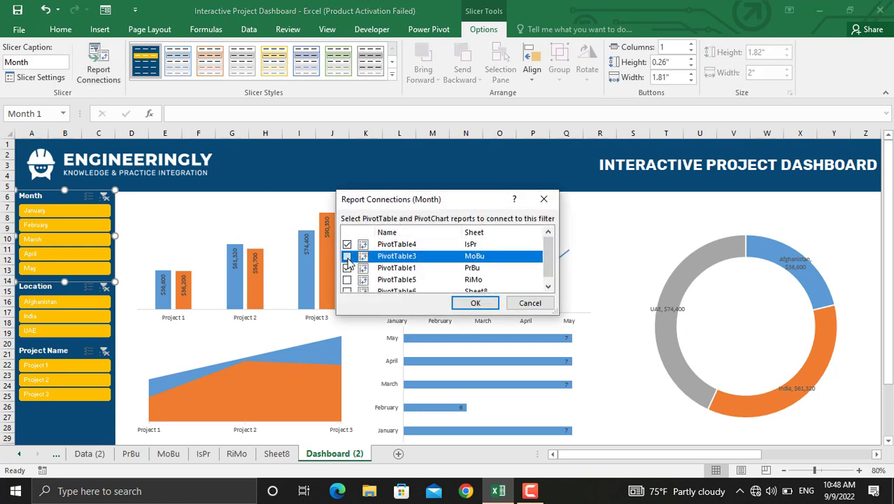
pyautogui.moveTo(552, 257); pyautogui.dragTo(558, 301)
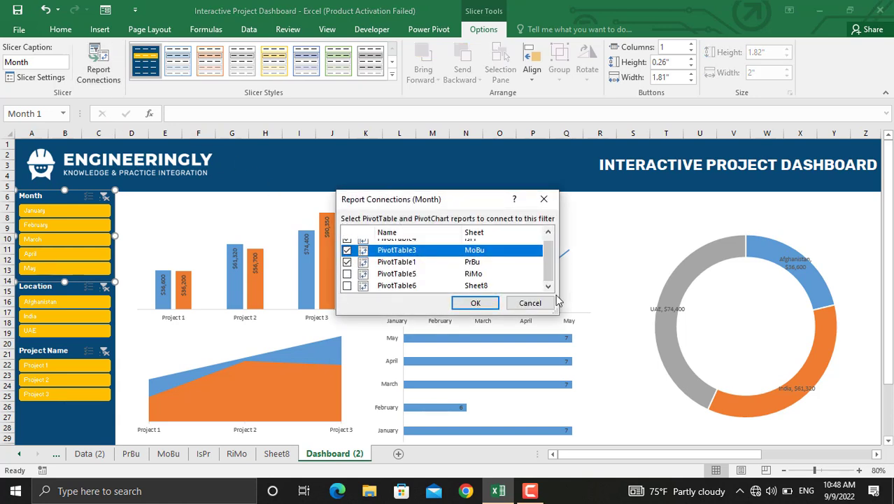
pyautogui.click(346, 273)
pyautogui.click(346, 286)
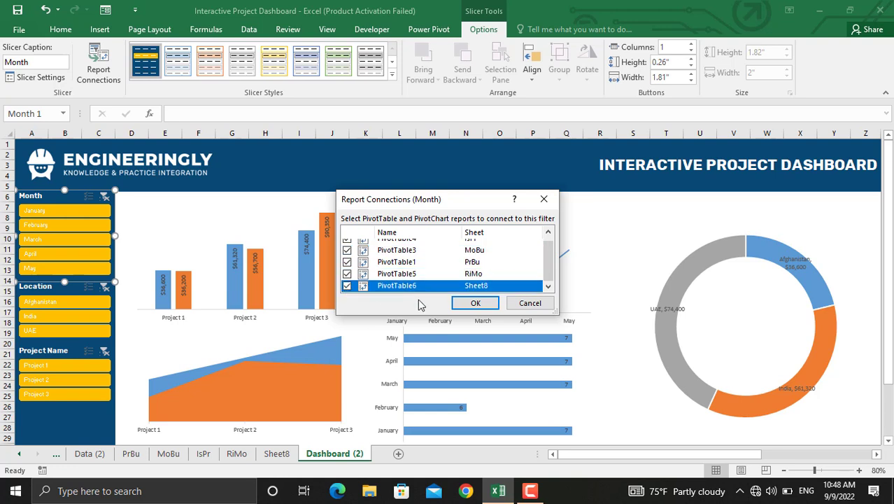
pyautogui.click(476, 302)
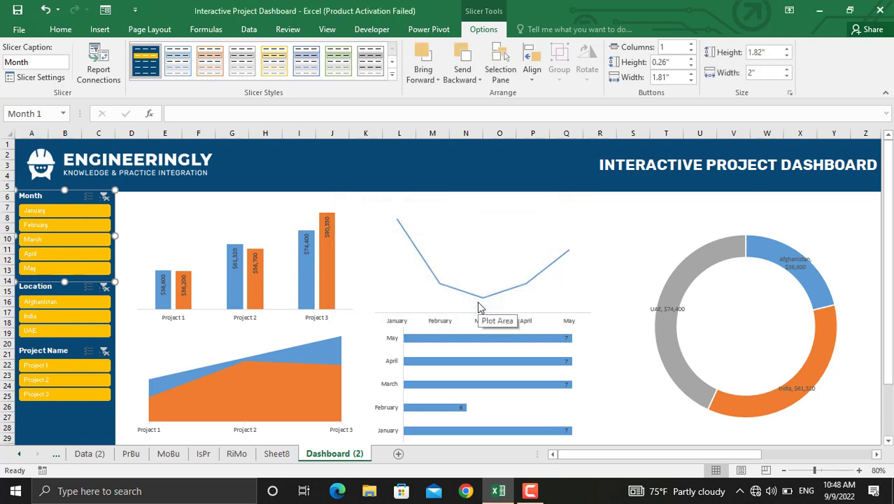
pyautogui.click(114, 408)
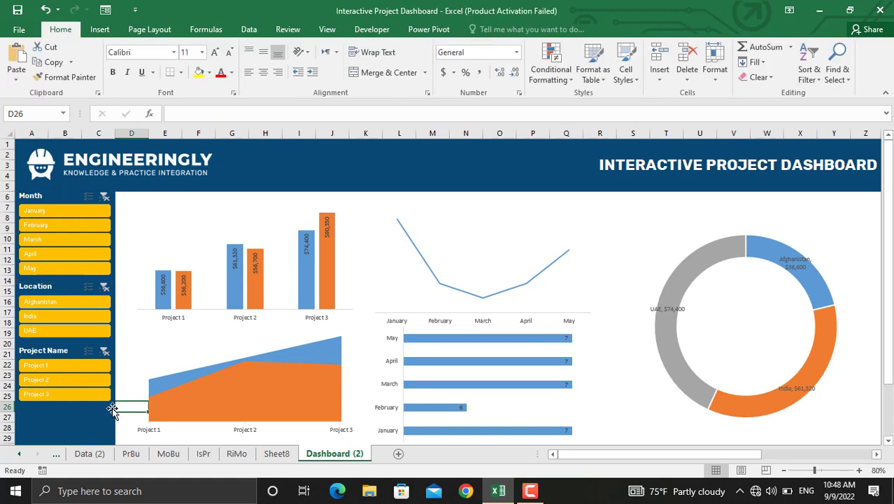
# Step: Connect the Project Name slicer to PivotTable3, 4, 5 and 6 through Report Connections
pyautogui.click(112, 410)
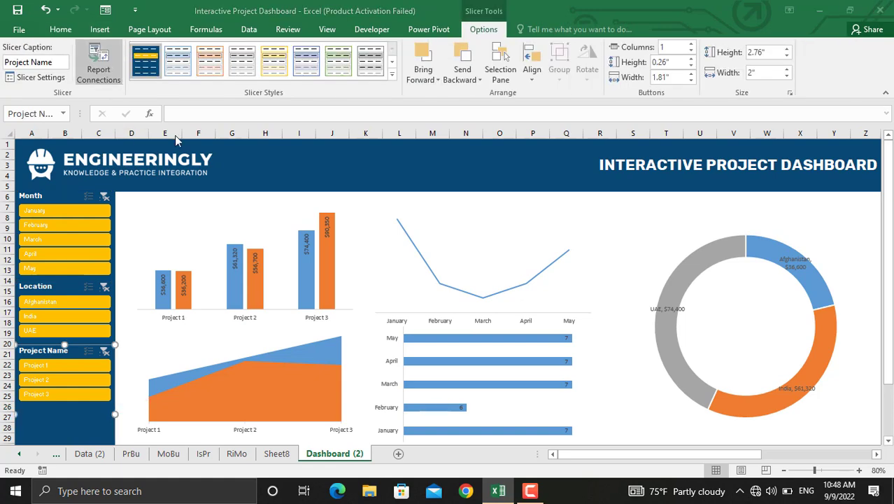
pyautogui.click(347, 245)
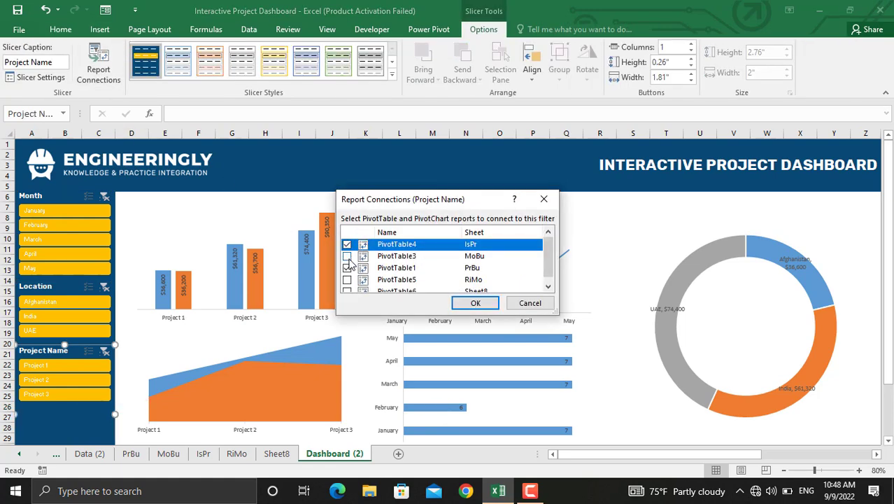
pyautogui.click(347, 256)
pyautogui.click(347, 281)
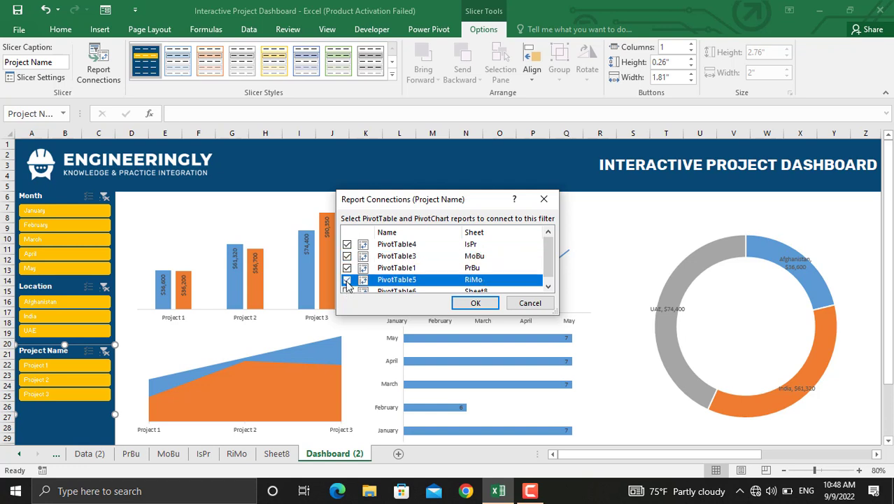
pyautogui.click(347, 293)
pyautogui.click(458, 304)
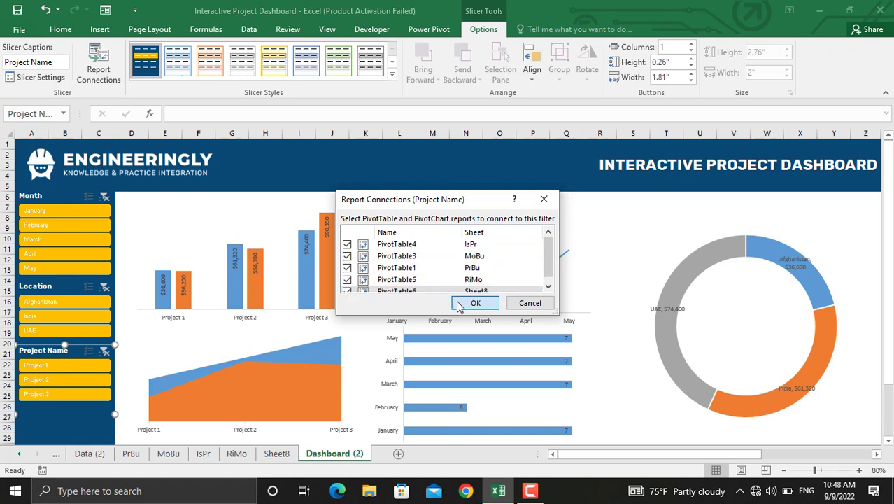
# Step: Begin testing the Month slicer filter on the dashboard
pyautogui.click(88, 305)
pyautogui.click(88, 306)
pyautogui.click(47, 239)
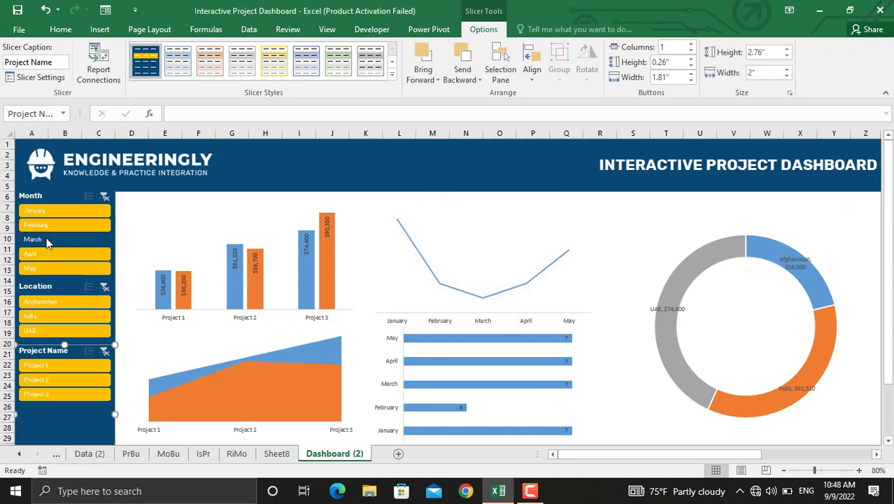
# Step: Test the March month filter, clear it, then filter every chart to Project 1 (Afghanistan, $36,600 budget)
pyautogui.click(46, 239)
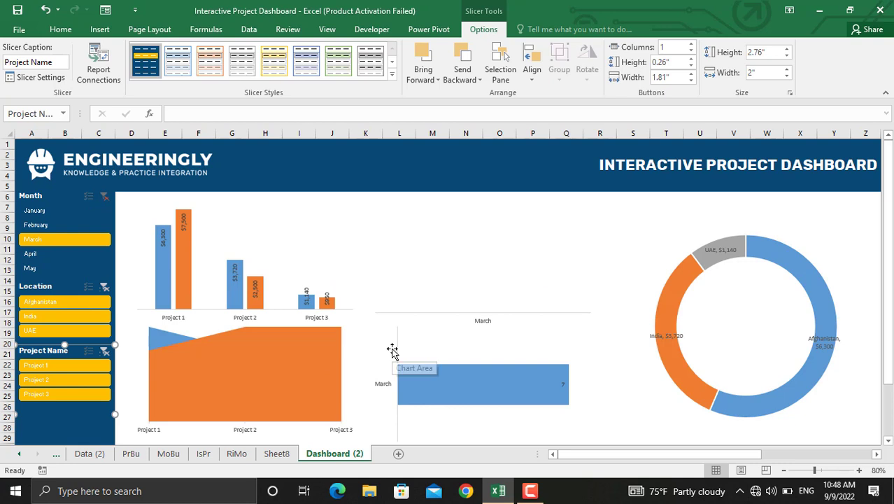
pyautogui.click(104, 196)
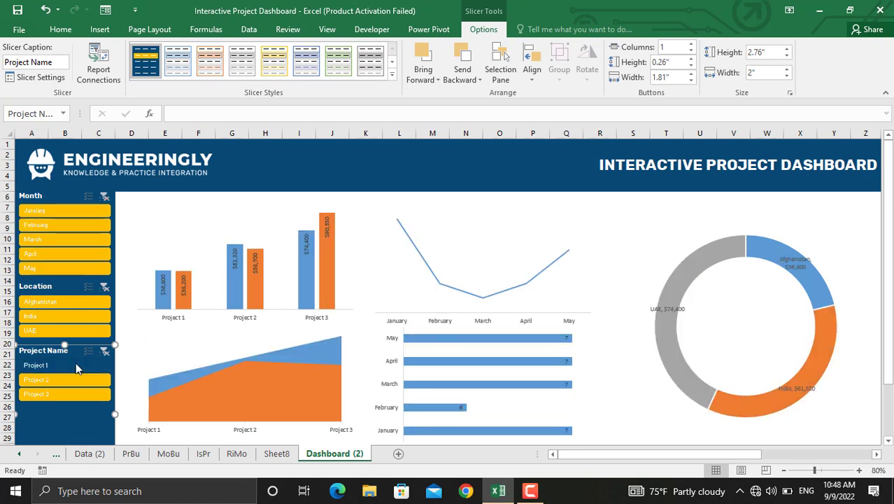
pyautogui.click(77, 365)
pyautogui.click(45, 304)
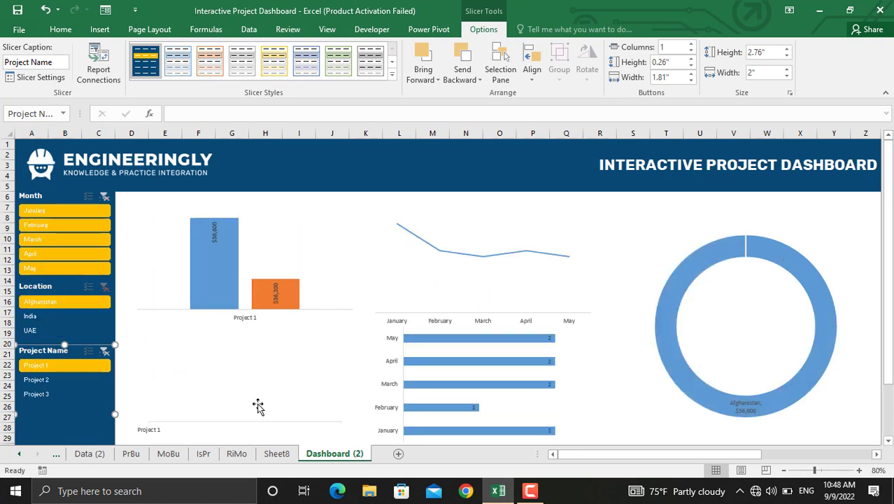
pyautogui.click(108, 197)
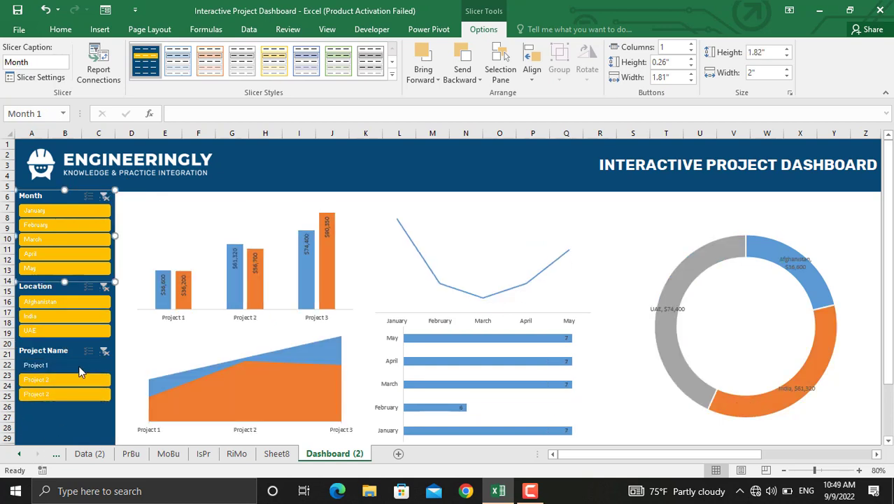
pyautogui.click(78, 366)
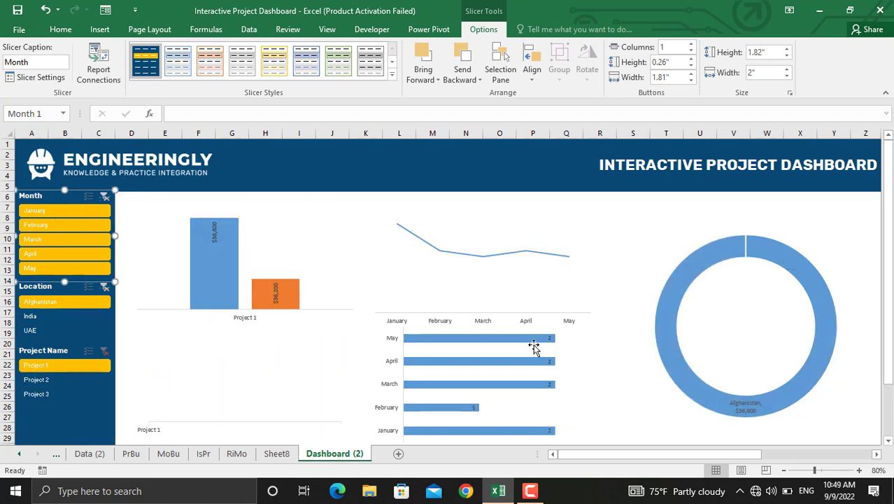